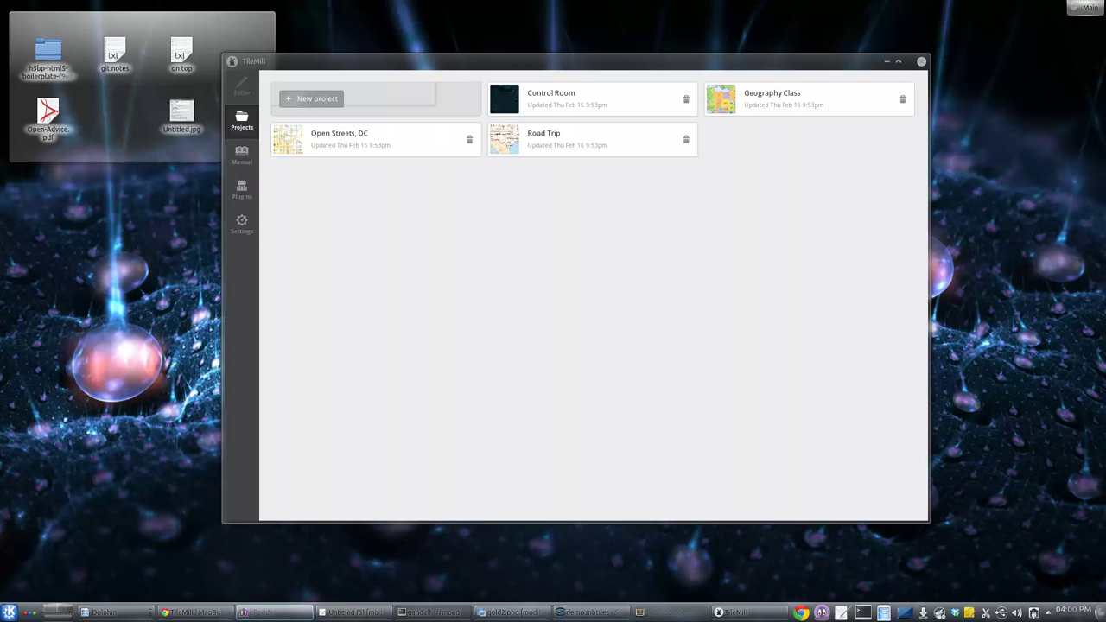
# - Bring the Chrome window showing mapbox.com/tilemill to the front
pyautogui.hotkey('alt', 'Tab')
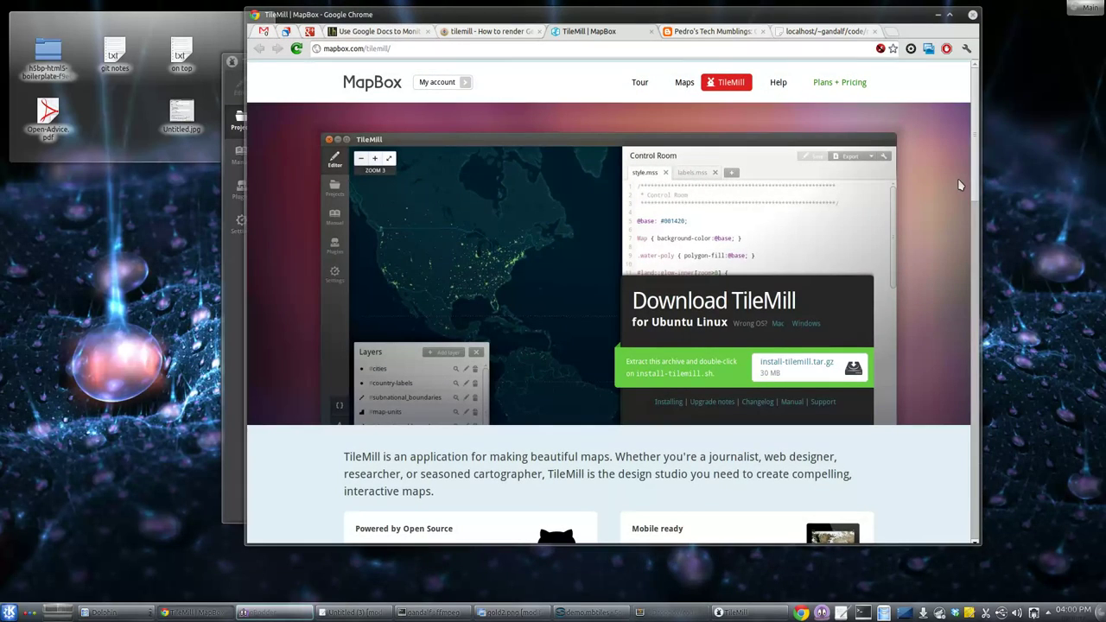
# - Look over the TileMill download page and open its Installing guide
pyautogui.moveTo(975, 149); pyautogui.dragTo(963, 104)
pyautogui.scroll(-3, 683, 300)
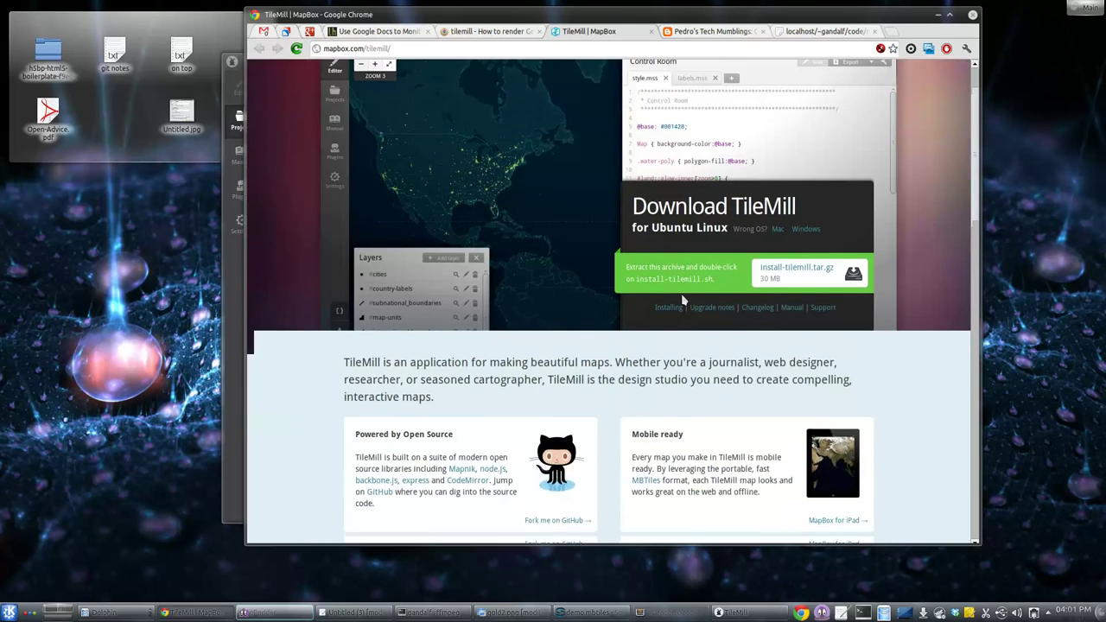
pyautogui.scroll(3, 682, 299)
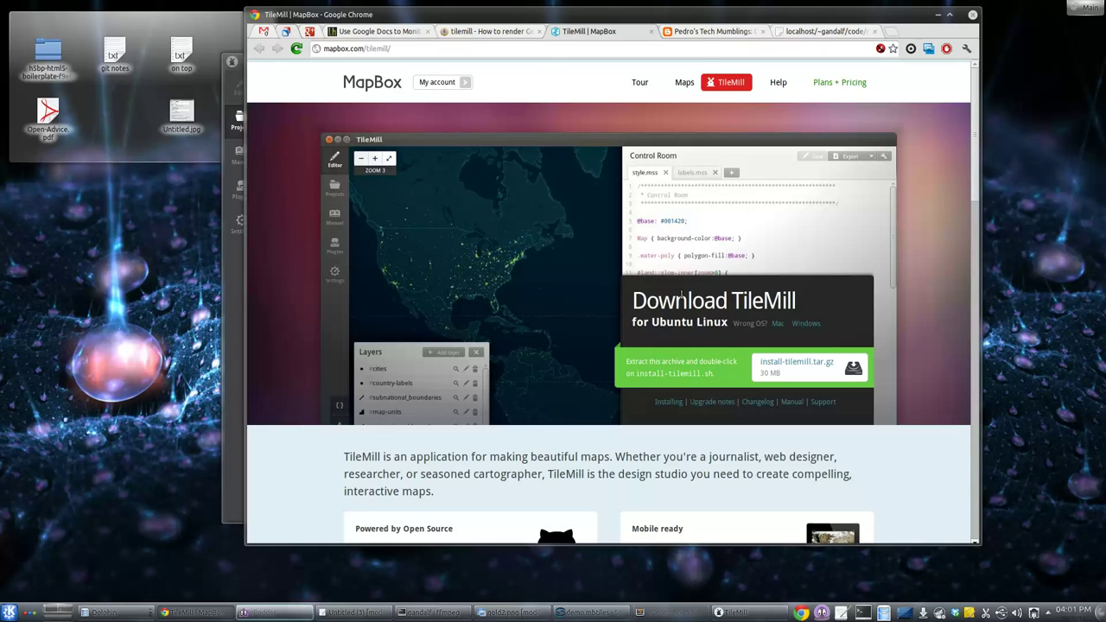
pyautogui.click(667, 403)
# - Read through the Ubuntu installation steps, then go back to the TileMill product page
pyautogui.scroll(-6, 691, 388)
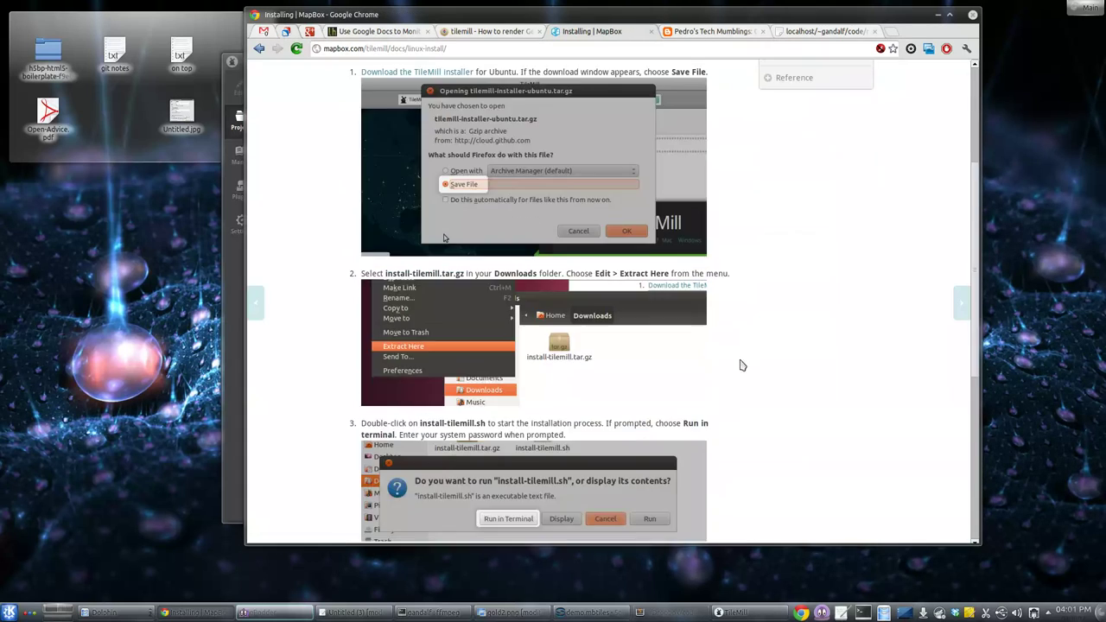
pyautogui.scroll(-3, 738, 366)
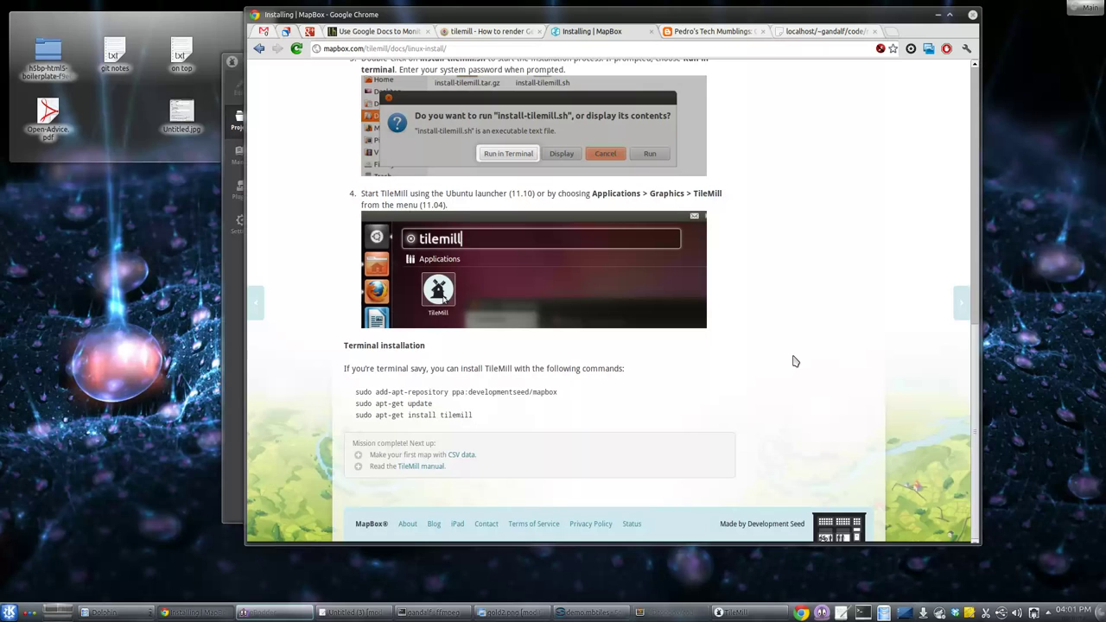
pyautogui.scroll(15, 795, 362)
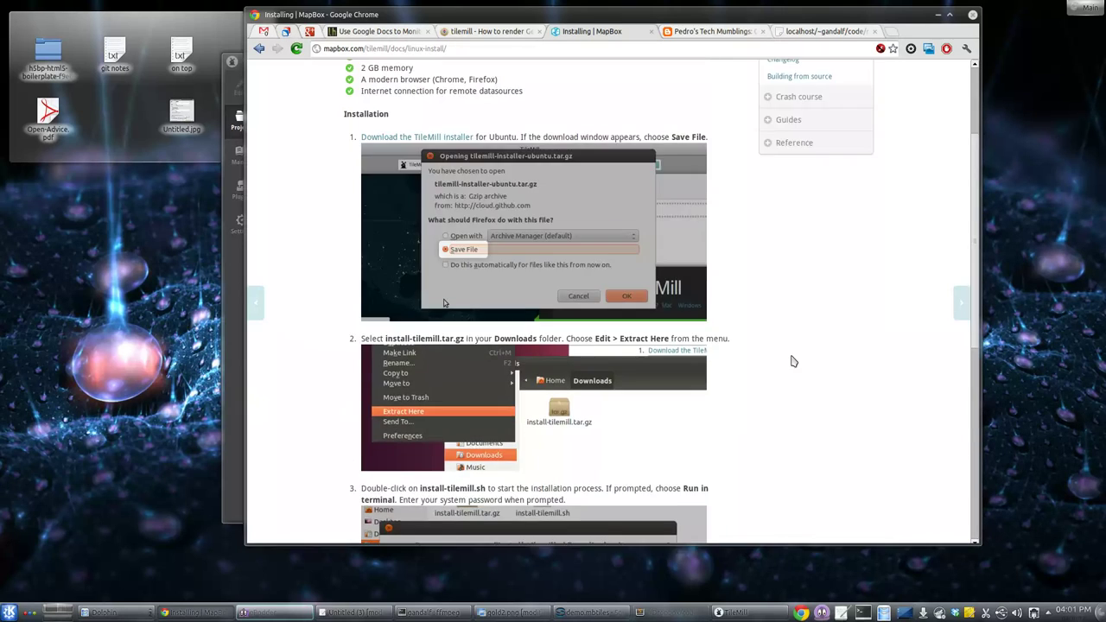
pyautogui.click(259, 48)
# - Scroll the TileMill product page, then minimize Chrome to reveal TileMill's project list
pyautogui.scroll(-10, 760, 381)
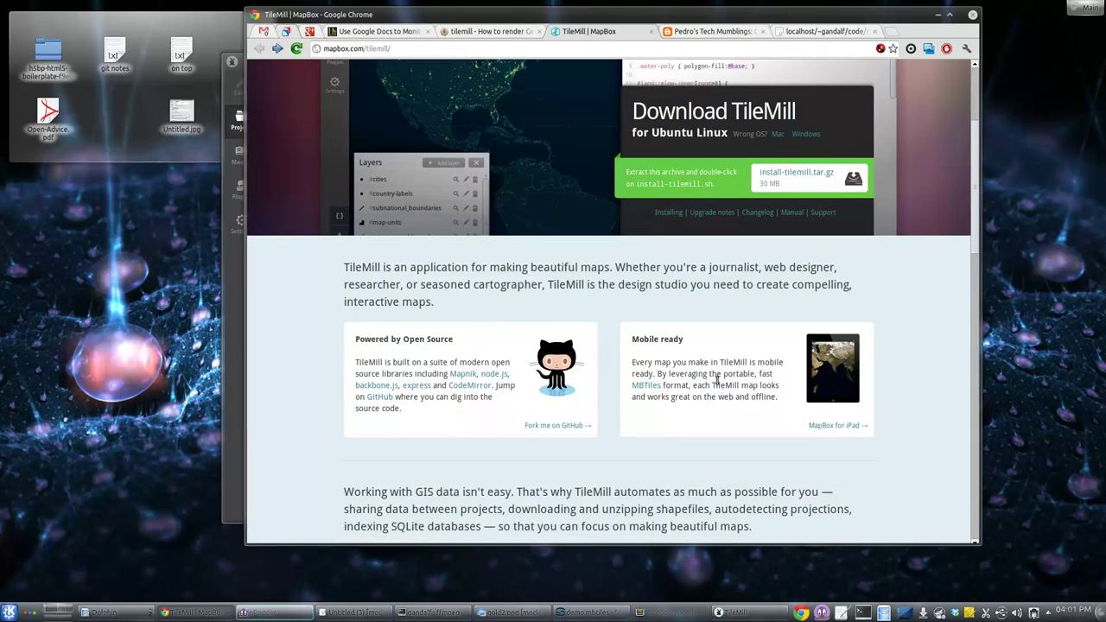
pyautogui.scroll(-3, 719, 372)
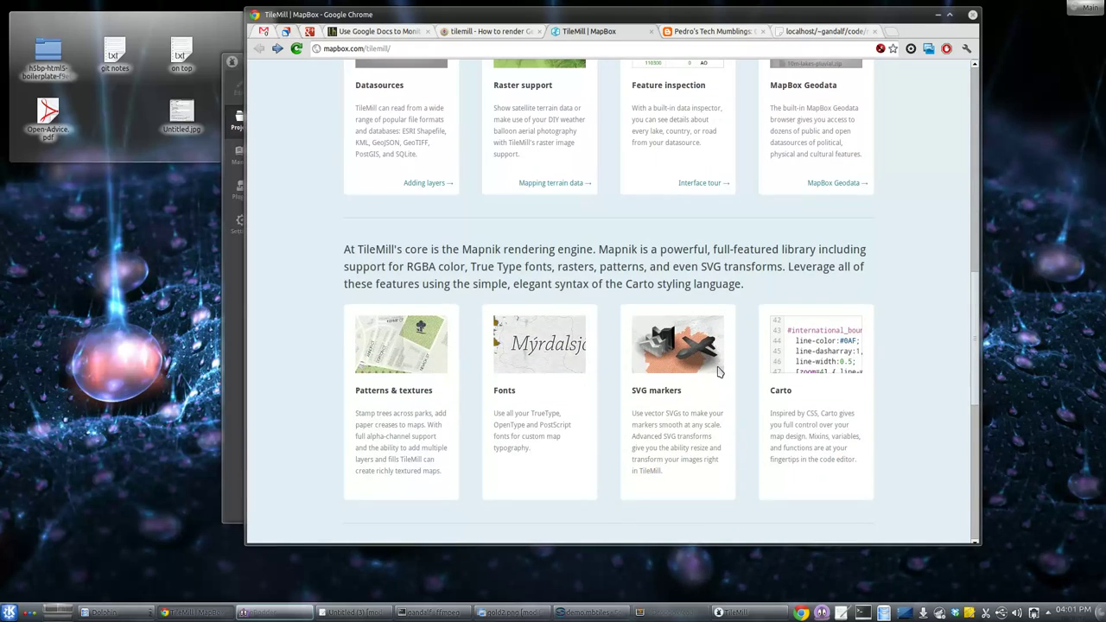
pyautogui.scroll(-7, 719, 372)
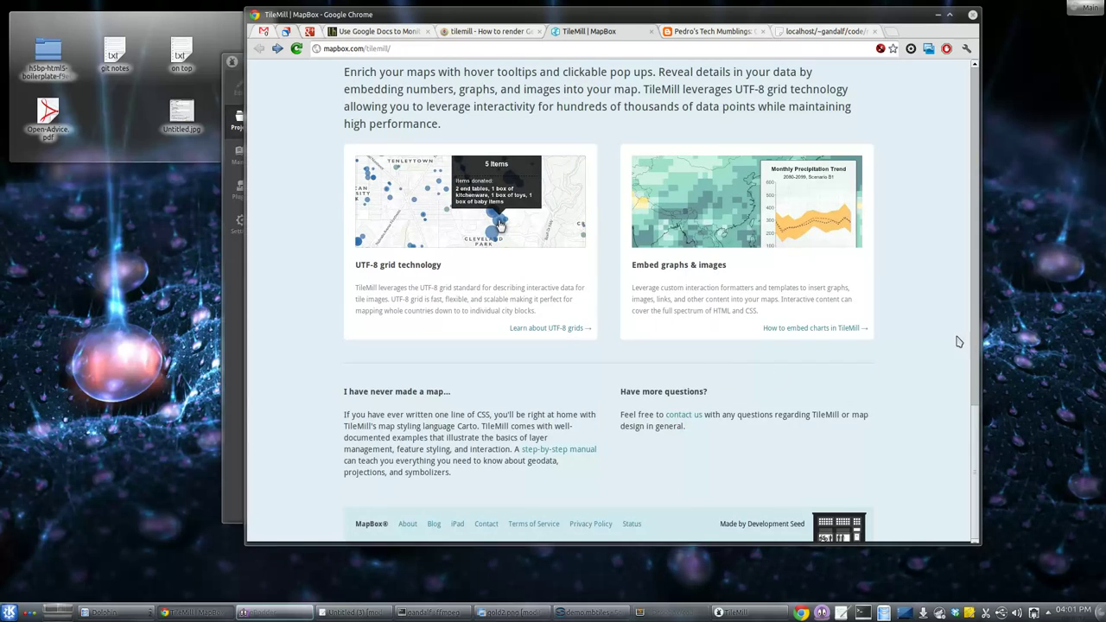
pyautogui.moveTo(978, 430); pyautogui.dragTo(976, 65)
pyautogui.moveTo(803, 17); pyautogui.dragTo(851, 30)
pyautogui.click(985, 29)
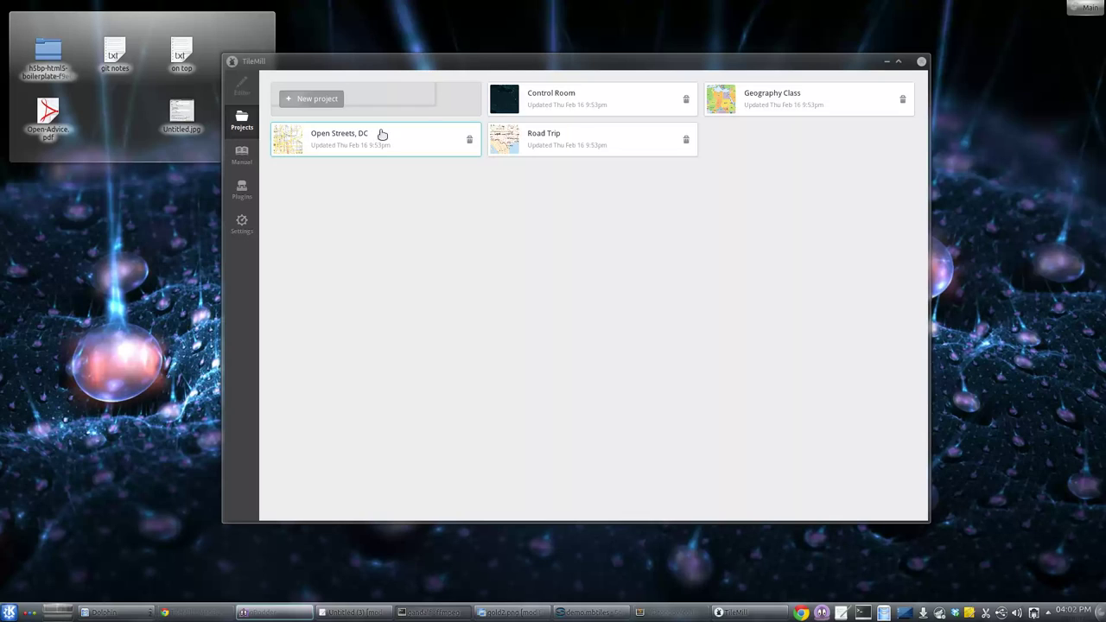
# - Add a new project with filename 'demo' and name 'Charlotte Area Demo'
pyautogui.click(318, 106)
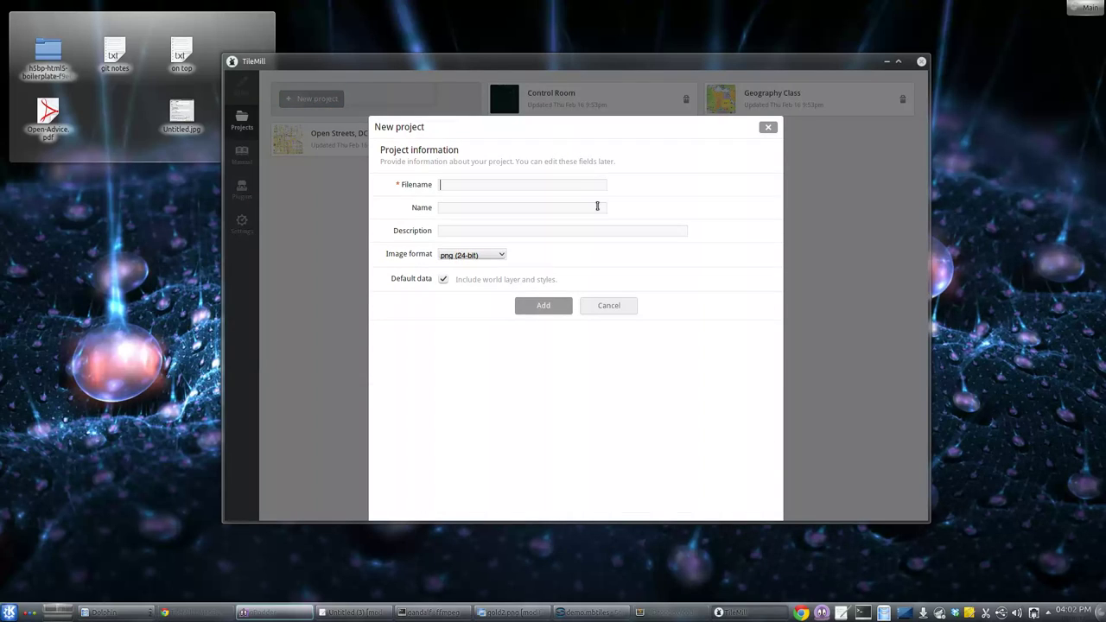
pyautogui.write('demo')
pyautogui.click(597, 207)
pyautogui.write('Charlotte Area Demo')
pyautogui.click(551, 311)
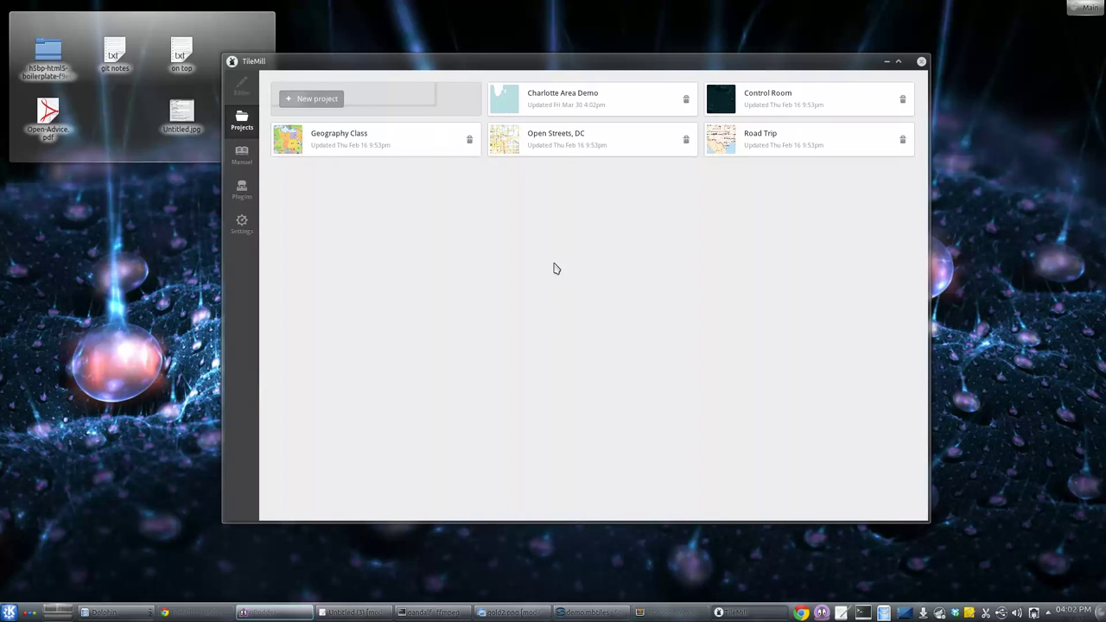
# - Open the Charlotte Area Demo project and start a new layer from the Layers panel
pyautogui.click(588, 106)
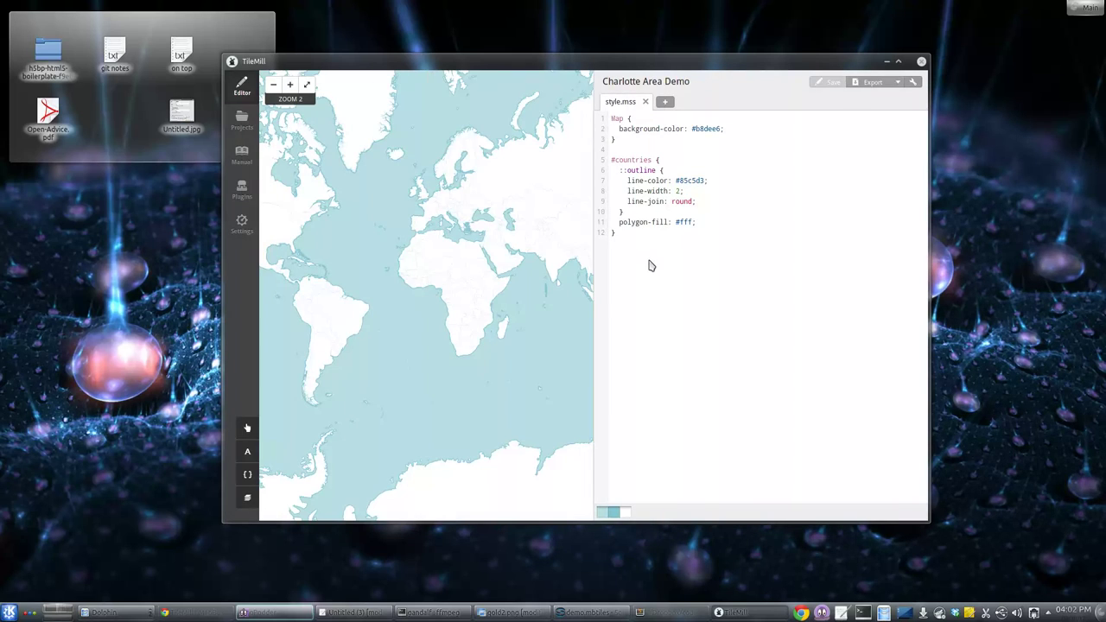
pyautogui.moveTo(363, 238); pyautogui.dragTo(437, 254)
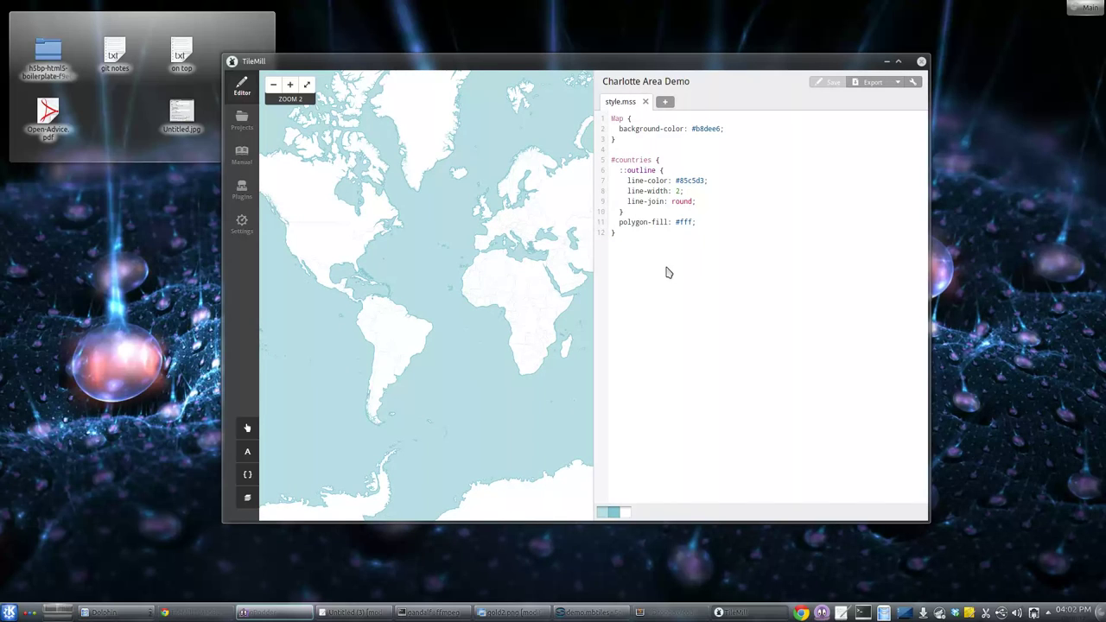
pyautogui.click(251, 499)
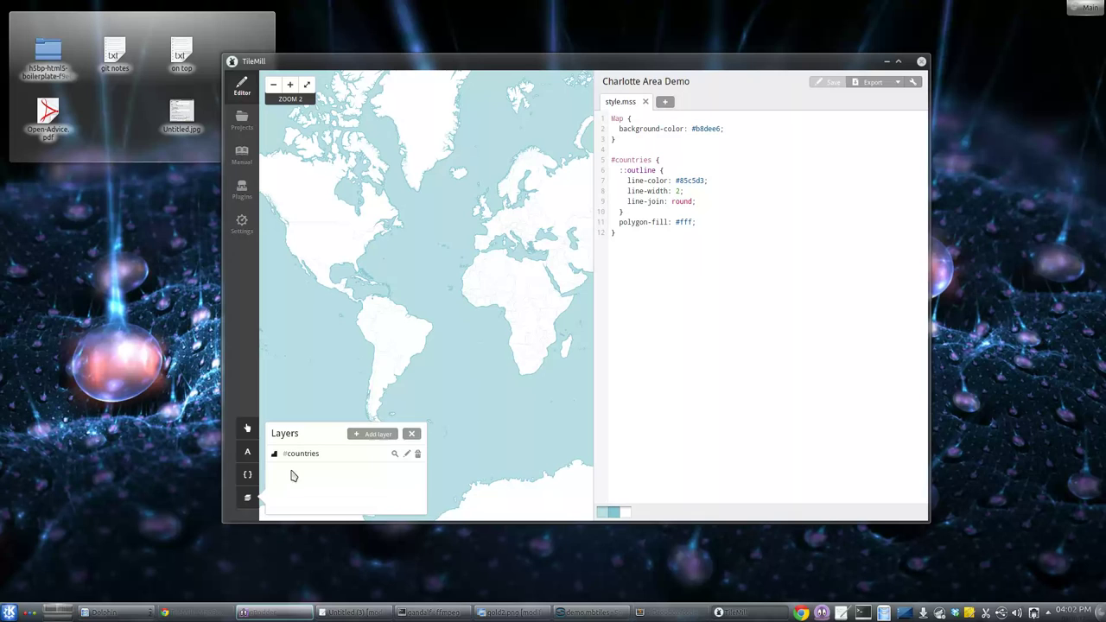
pyautogui.click(365, 442)
# - Set the new layer's datasource to roads.shp in the workspace demo folder
pyautogui.click(494, 182)
pyautogui.click(745, 227)
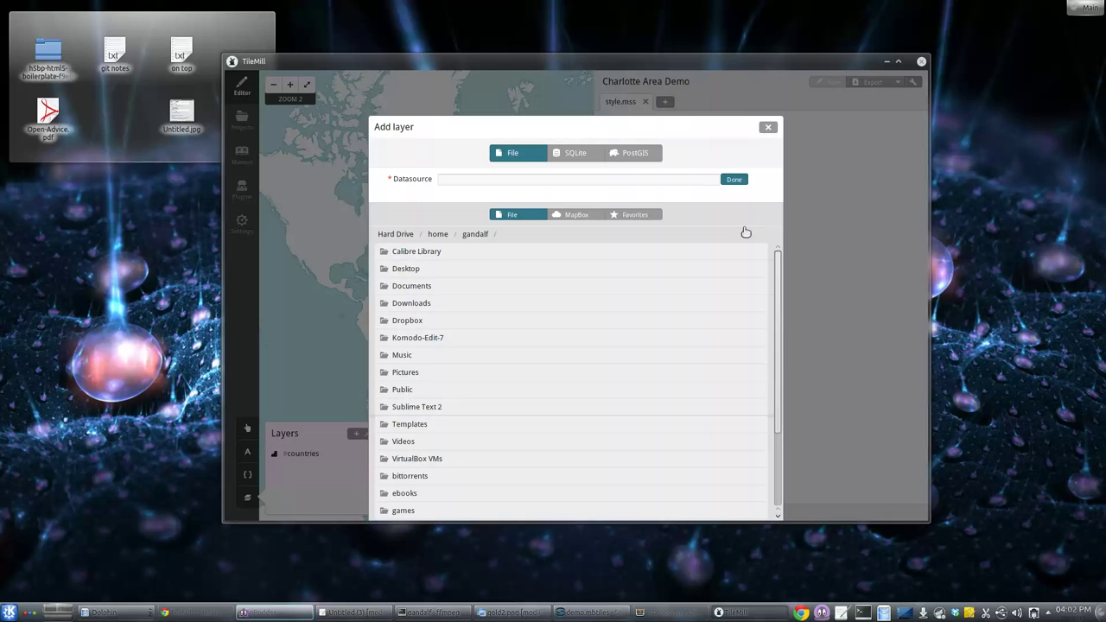
pyautogui.scroll(-3, 644, 357)
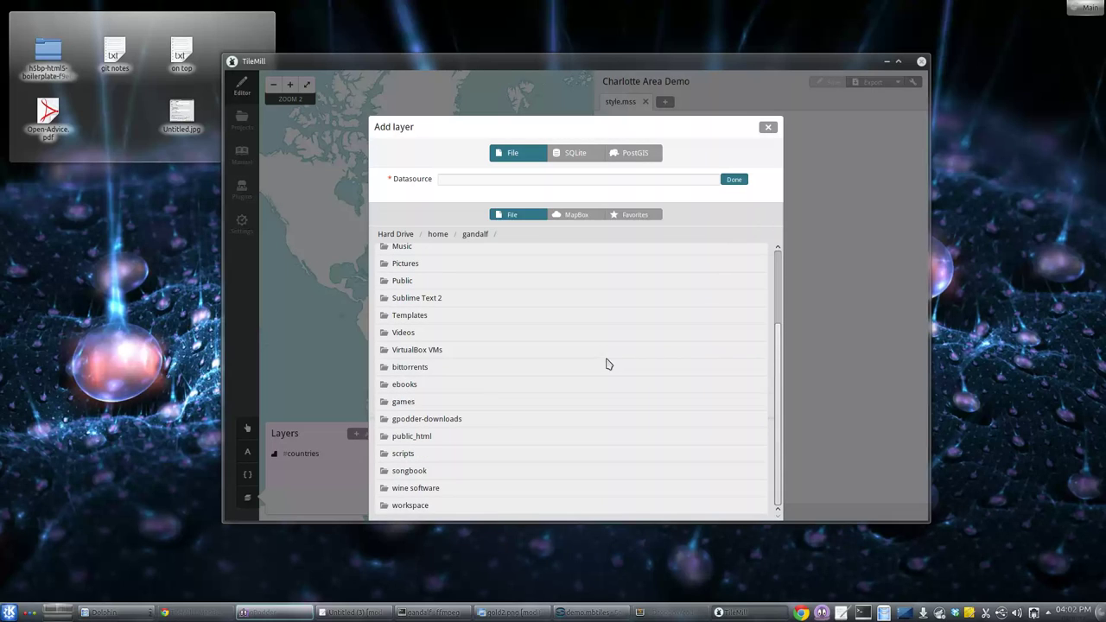
pyautogui.click(411, 507)
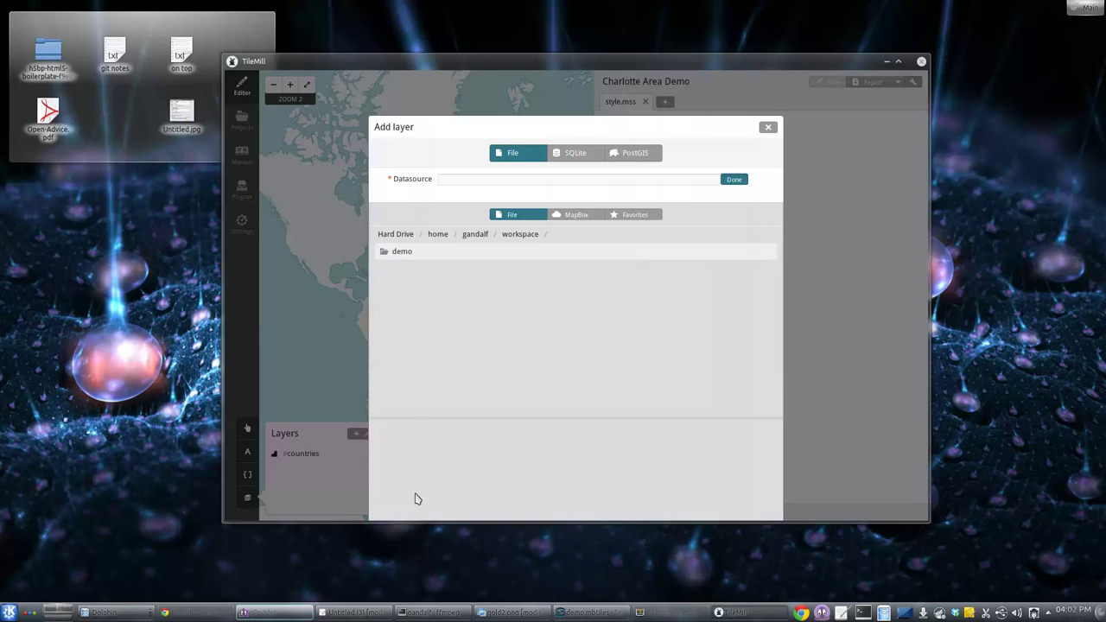
pyautogui.click(414, 271)
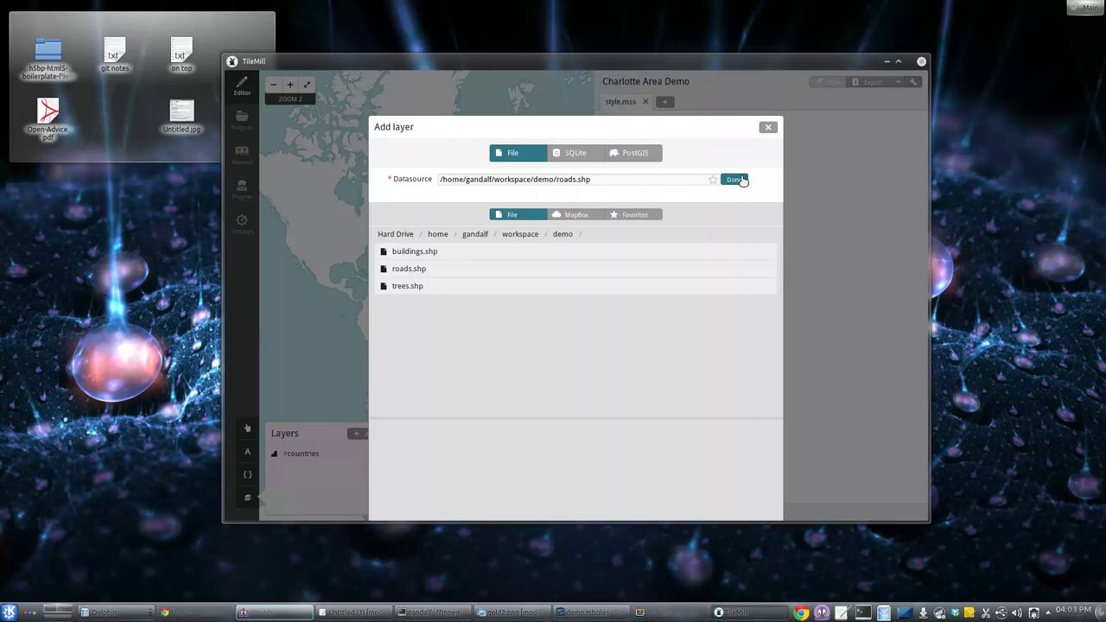
pyautogui.click(736, 180)
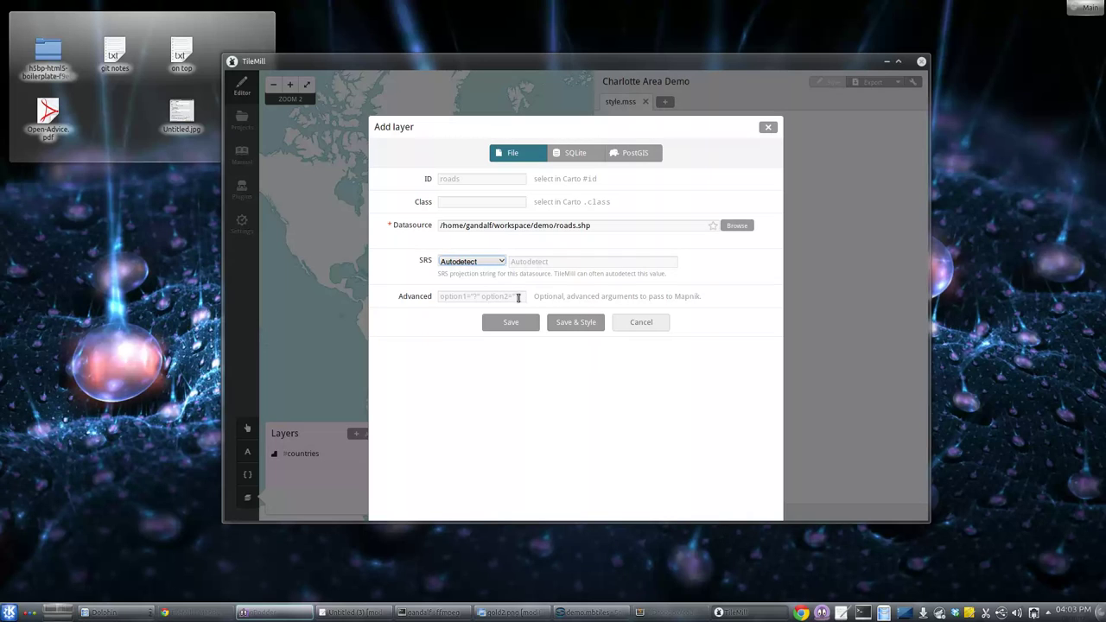
# - Save the roads layer with Autodetect SRS and its default #roads style
pyautogui.click(572, 323)
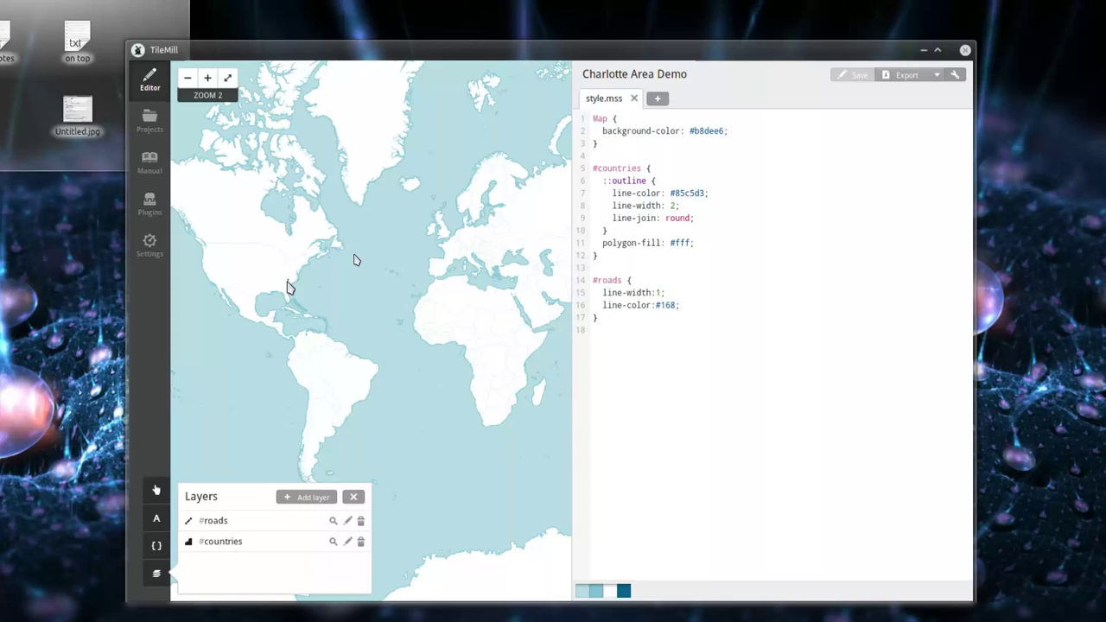
# - Zoom the map from level 2 to 13 over Charlotte and pan the roads into view
pyautogui.scroll(1, 288, 287)
pyautogui.scroll(4, 298, 287)
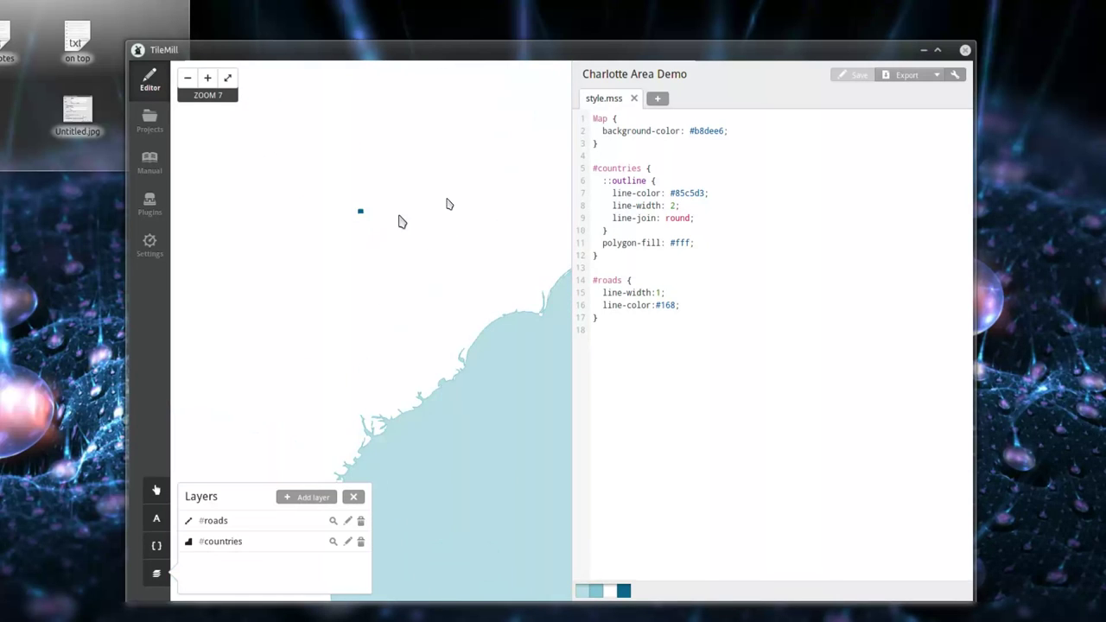
pyautogui.scroll(2, 462, 255)
pyautogui.scroll(4, 383, 286)
pyautogui.moveTo(376, 263); pyautogui.dragTo(431, 259)
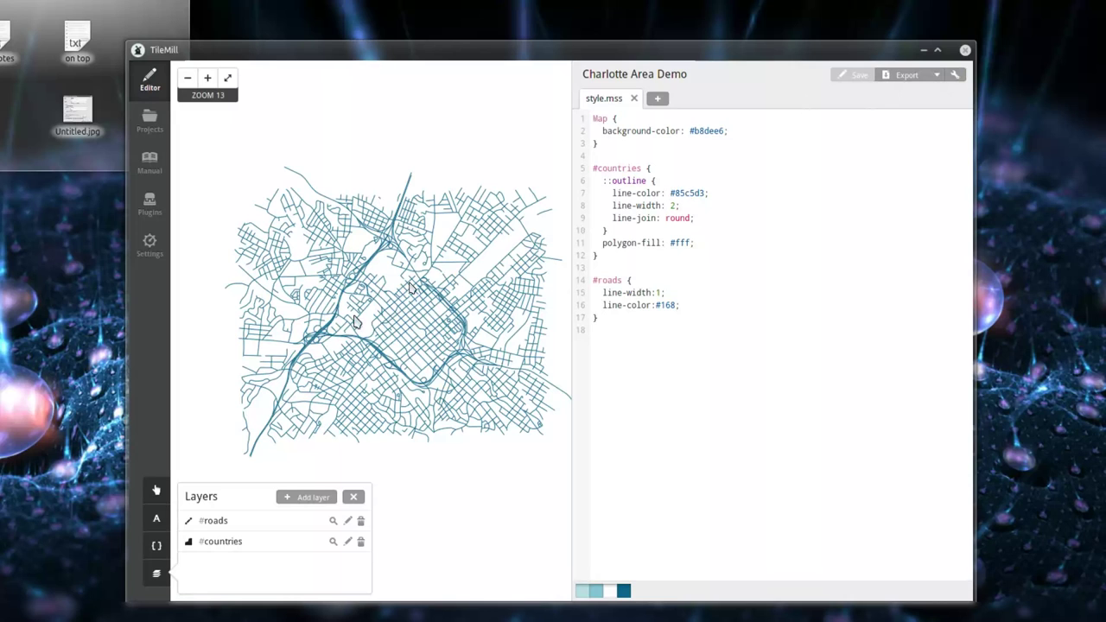
pyautogui.moveTo(391, 325); pyautogui.dragTo(388, 308)
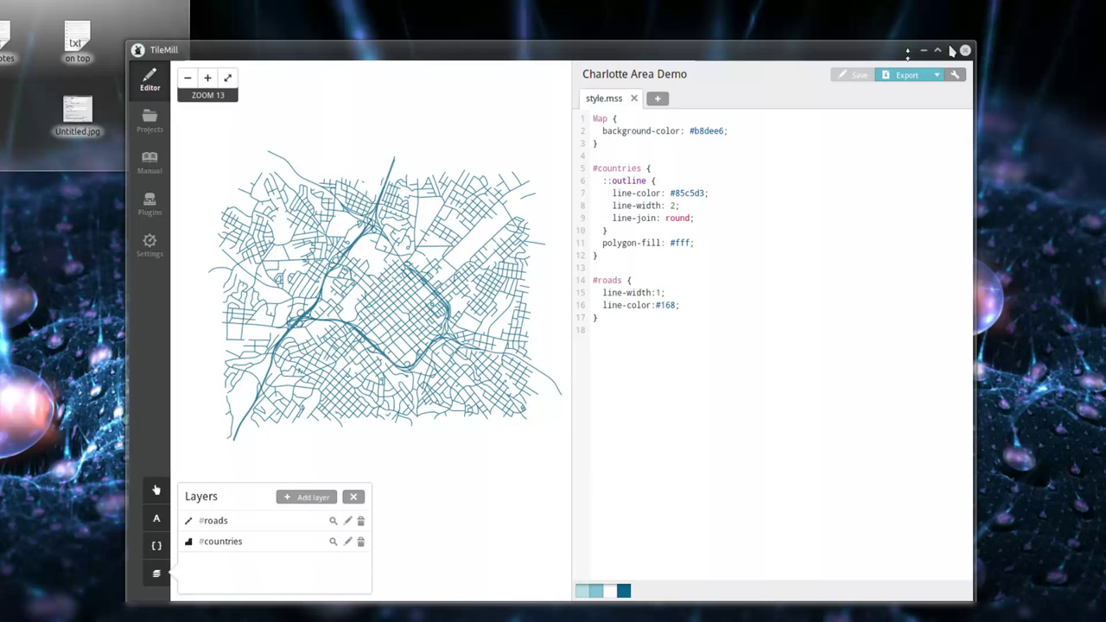
pyautogui.click(955, 77)
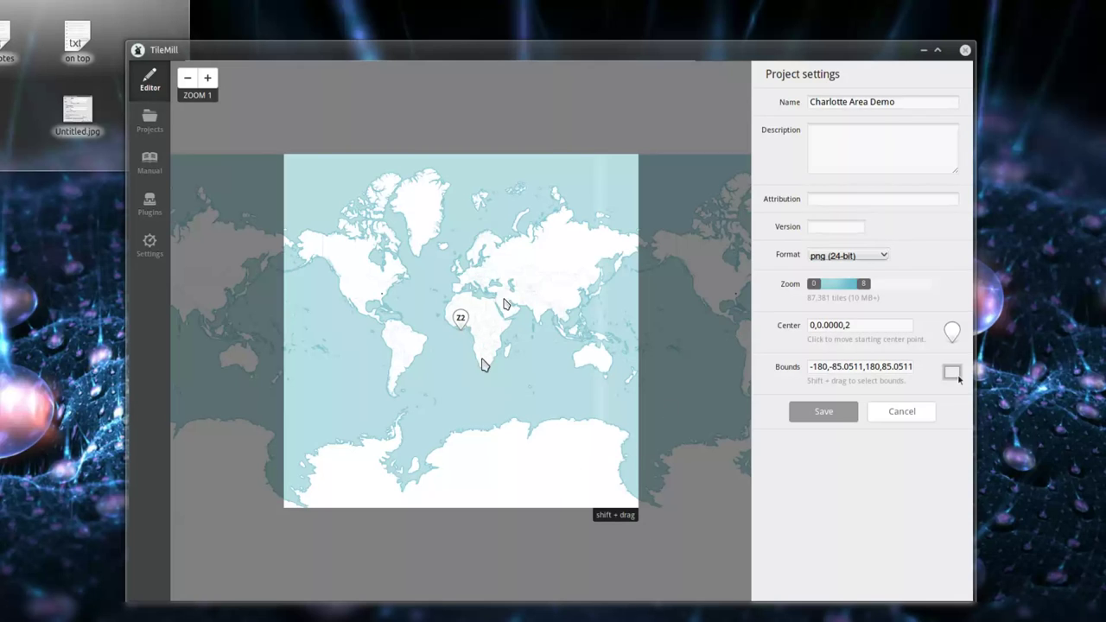
# - Set the bounds to a box over the eastern US and remove the existing center point
pyautogui.moveTo(435, 265); pyautogui.dragTo(462, 274)
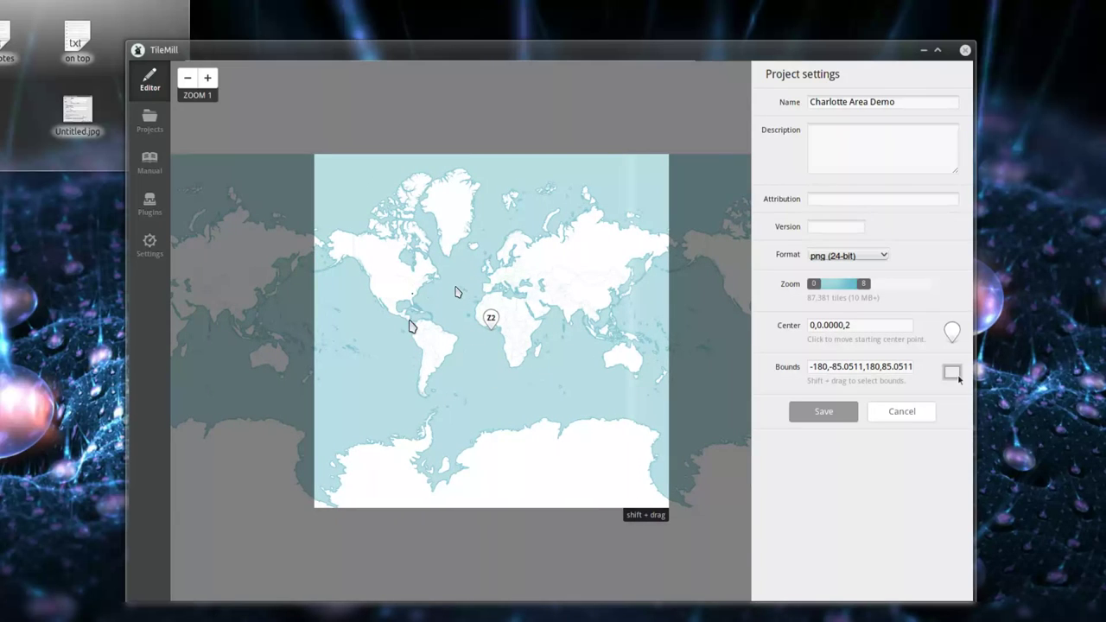
pyautogui.moveTo(404, 292); pyautogui.dragTo(418, 300)
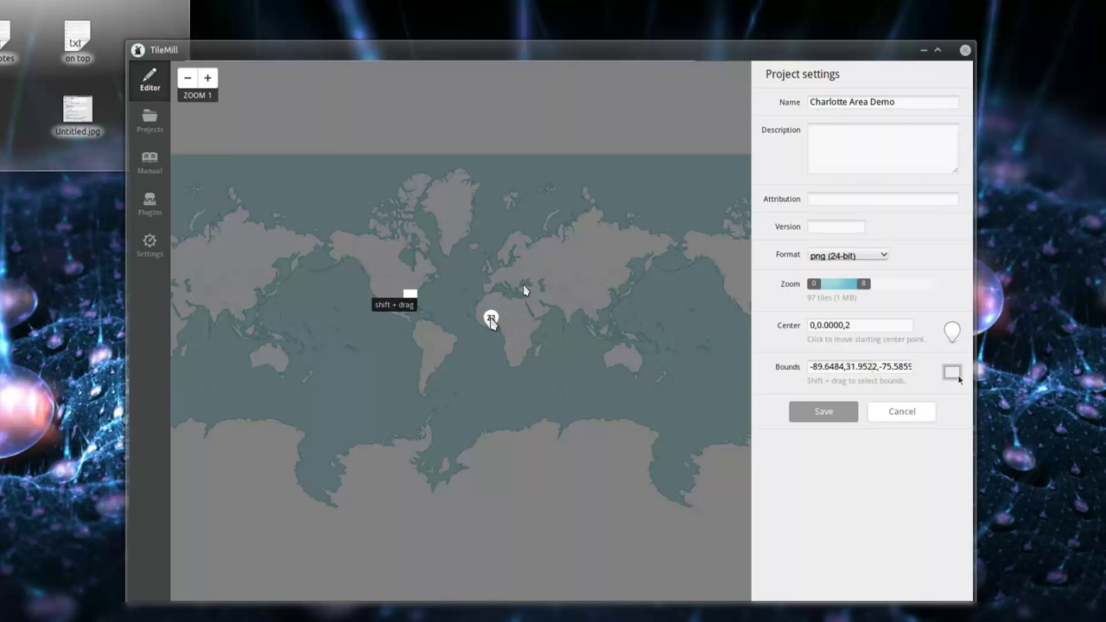
pyautogui.click(490, 319)
pyautogui.click(522, 371)
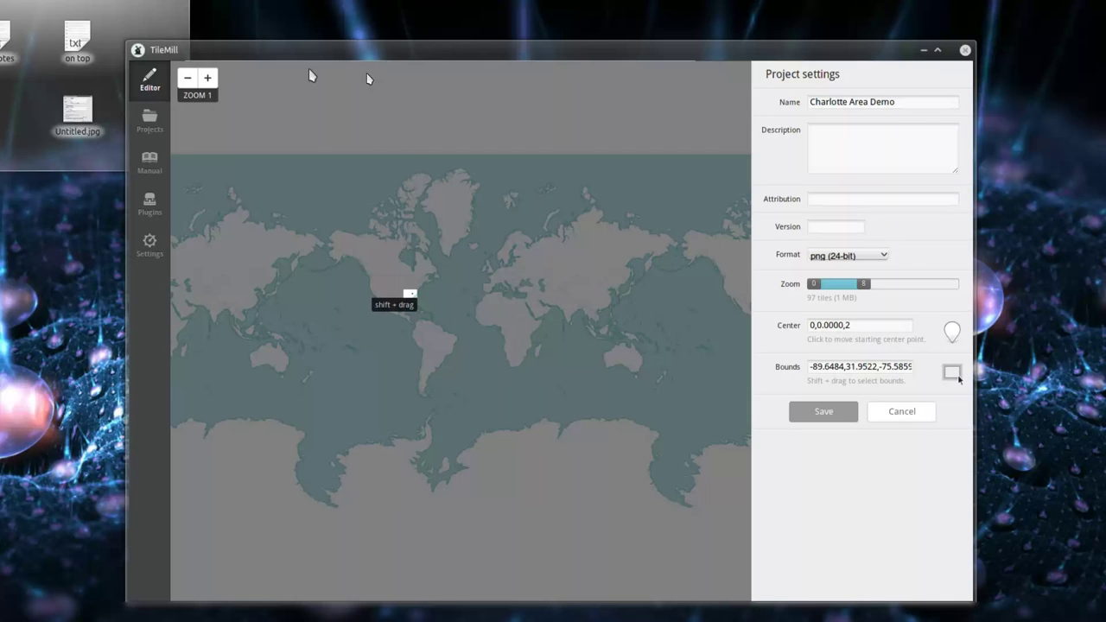
# - Zoom the preview in from the Americas onto the bounds box
pyautogui.click(208, 78)
pyautogui.doubleClick(353, 168)
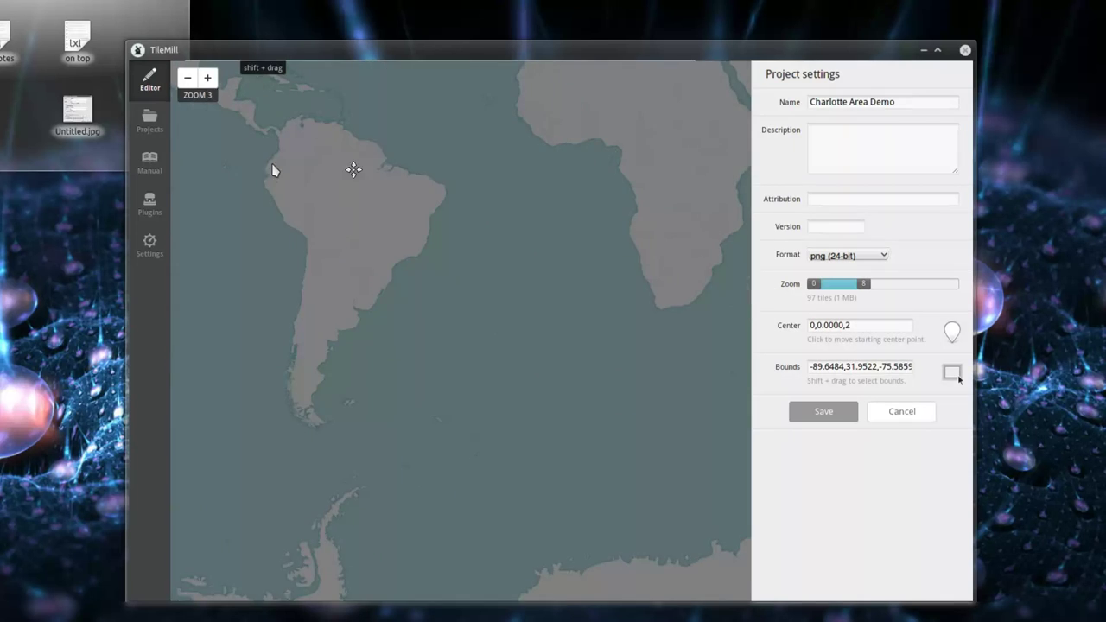
pyautogui.click(207, 77)
pyautogui.click(207, 77)
pyautogui.click(207, 77)
pyautogui.doubleClick(303, 103)
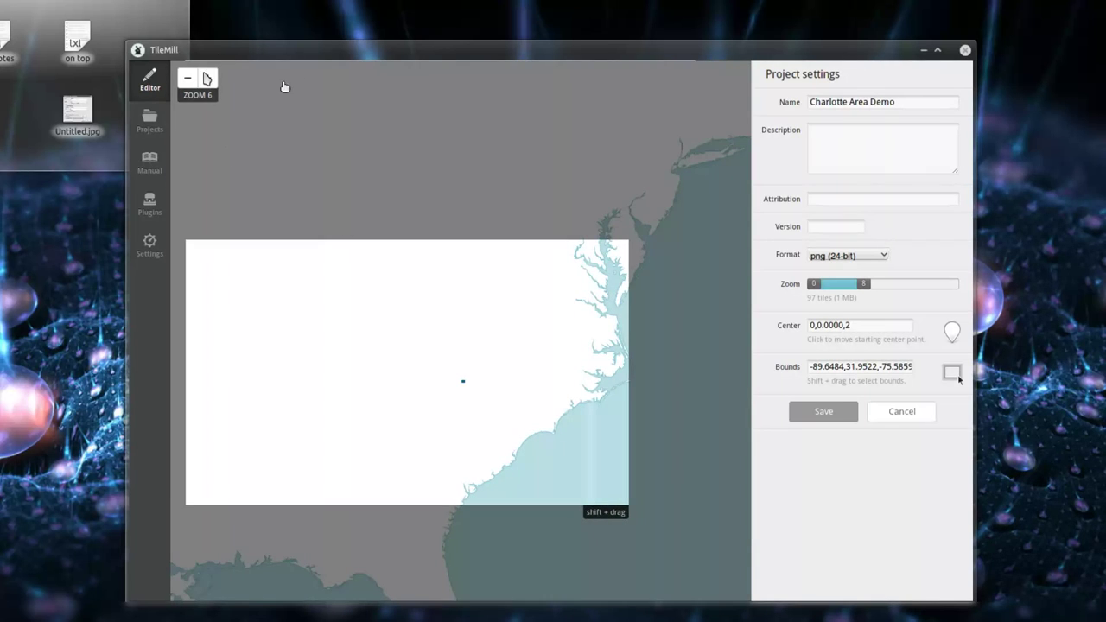
pyautogui.click(208, 78)
pyautogui.click(207, 77)
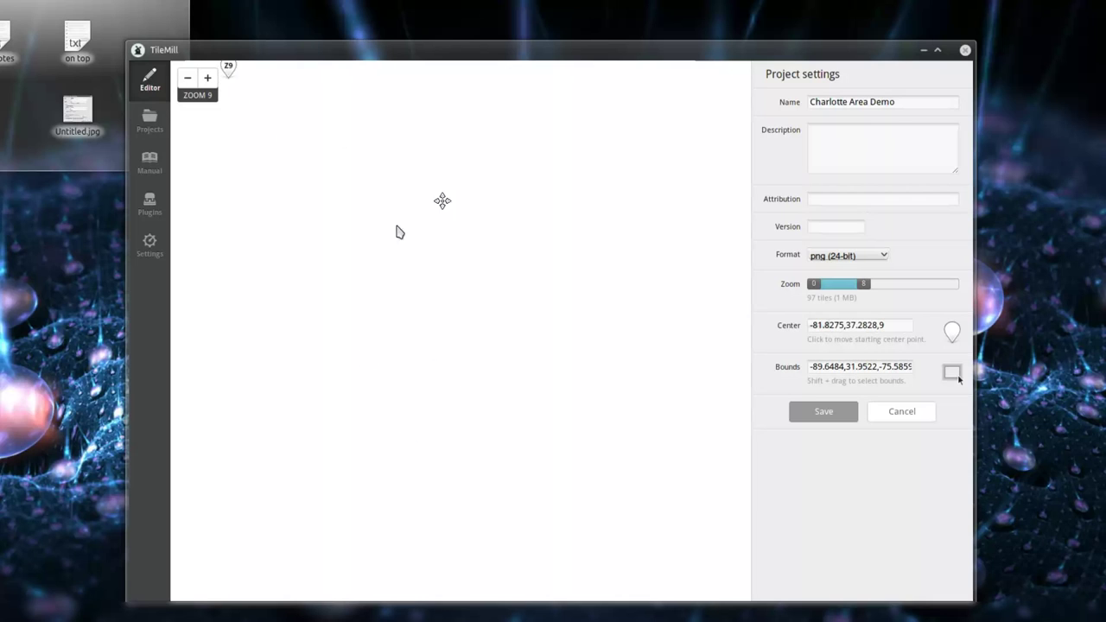
# - Zoom to level 14 on the Charlotte roads and draw bounds tightly around them
pyautogui.moveTo(514, 452); pyautogui.dragTo(545, 280)
pyautogui.click(208, 78)
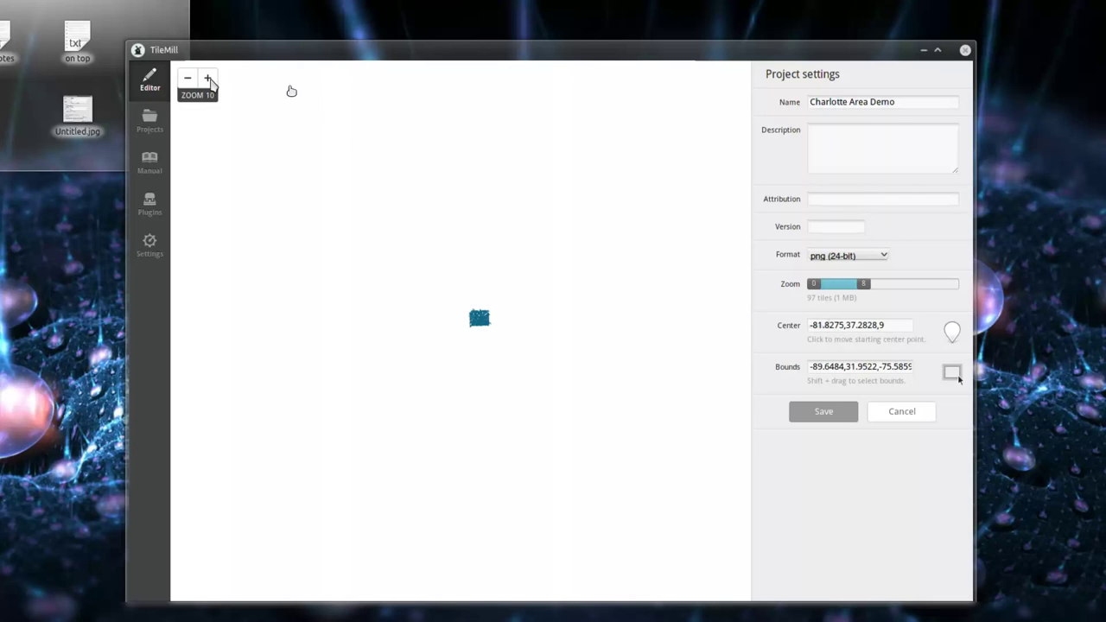
pyautogui.click(208, 78)
pyautogui.click(207, 78)
pyautogui.click(208, 77)
pyautogui.moveTo(482, 170); pyautogui.dragTo(324, 301)
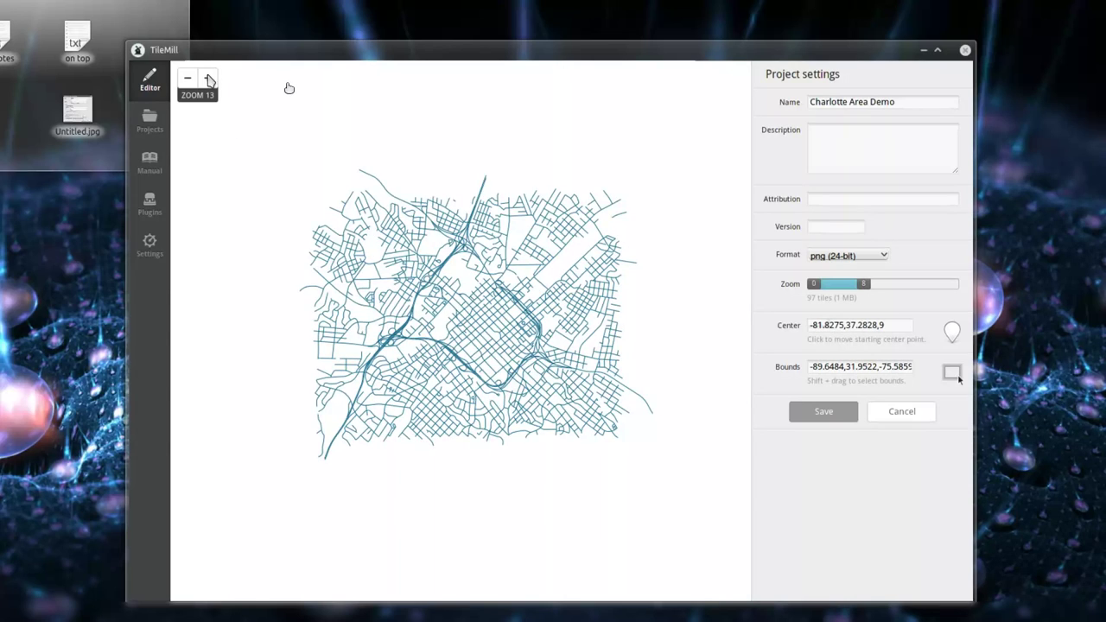
pyautogui.click(207, 77)
pyautogui.moveTo(514, 259); pyautogui.dragTo(477, 306)
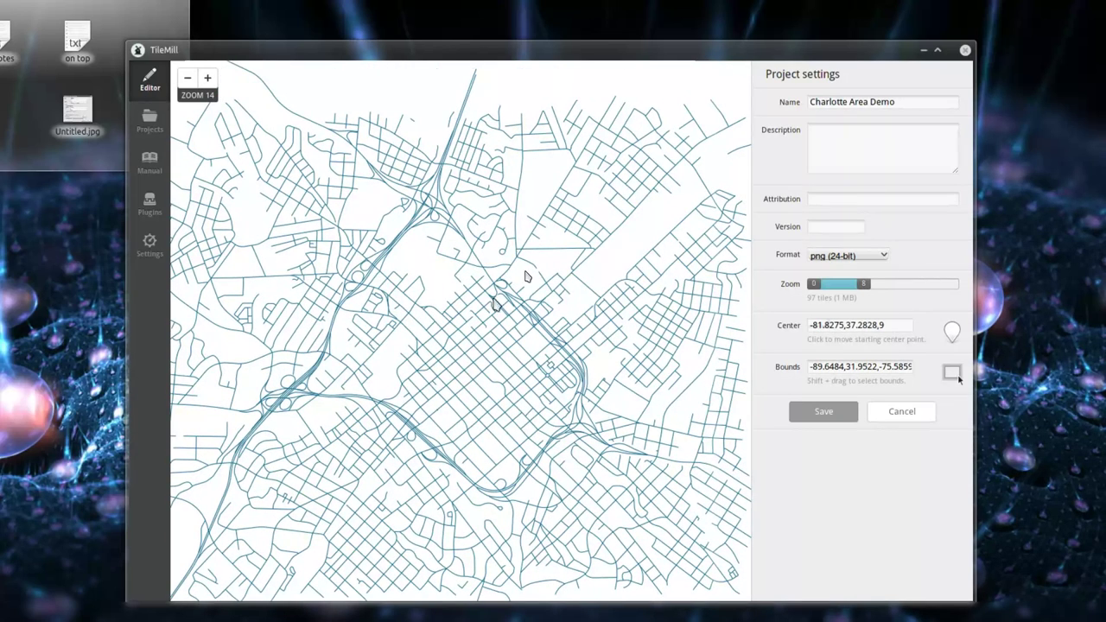
pyautogui.scroll(-1, 495, 363)
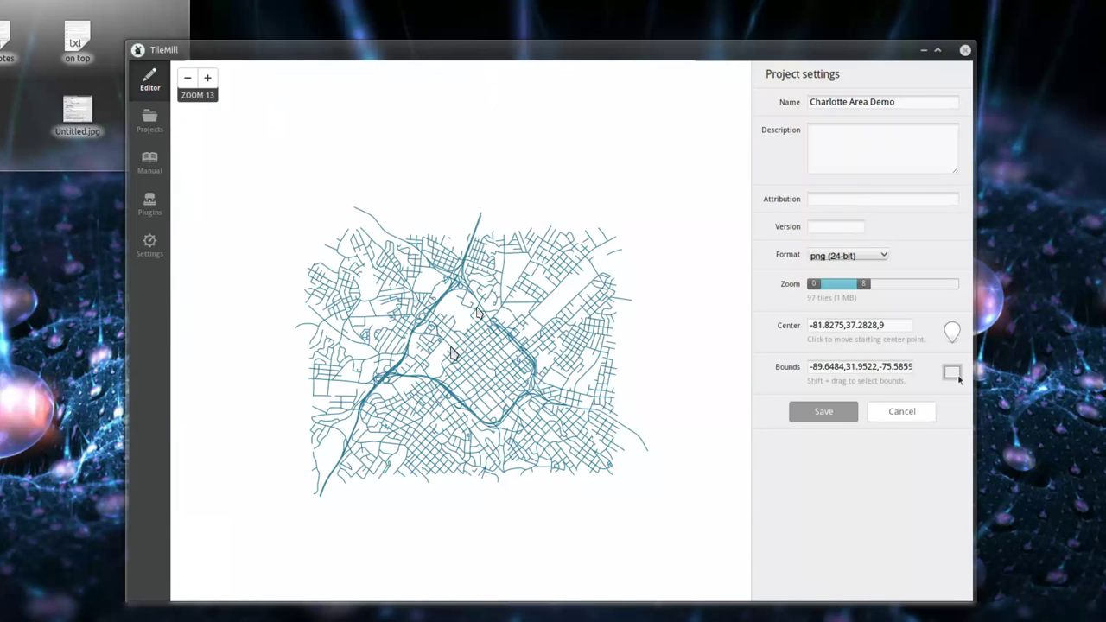
pyautogui.moveTo(296, 230); pyautogui.dragTo(621, 476)
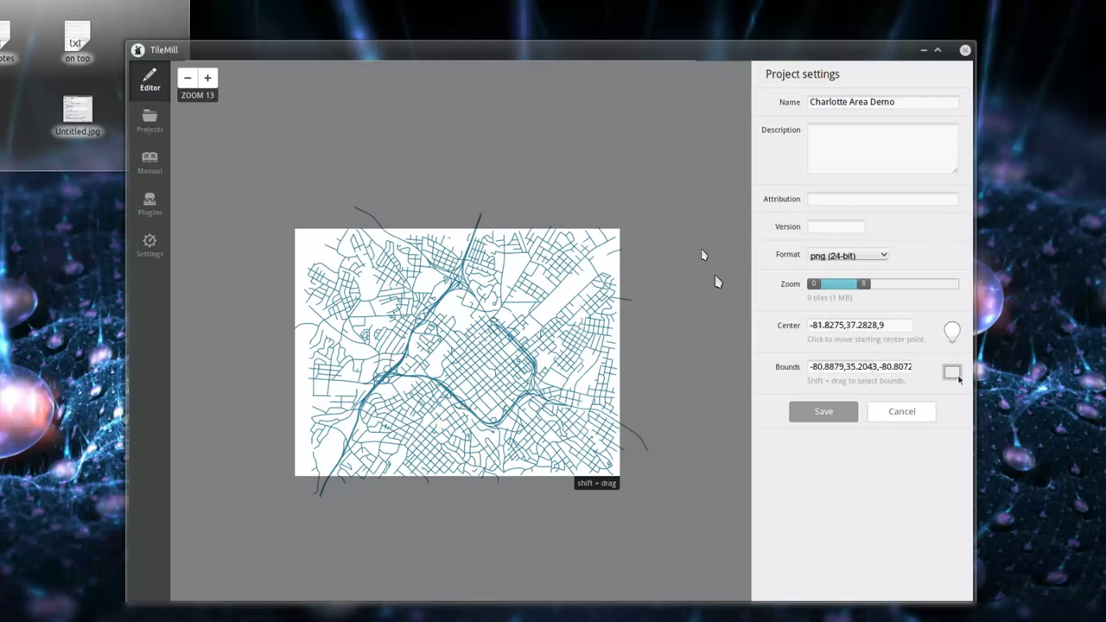
# - Set the zoom range to 14–18
pyautogui.moveTo(869, 288); pyautogui.dragTo(934, 298)
pyautogui.moveTo(815, 287); pyautogui.dragTo(895, 292)
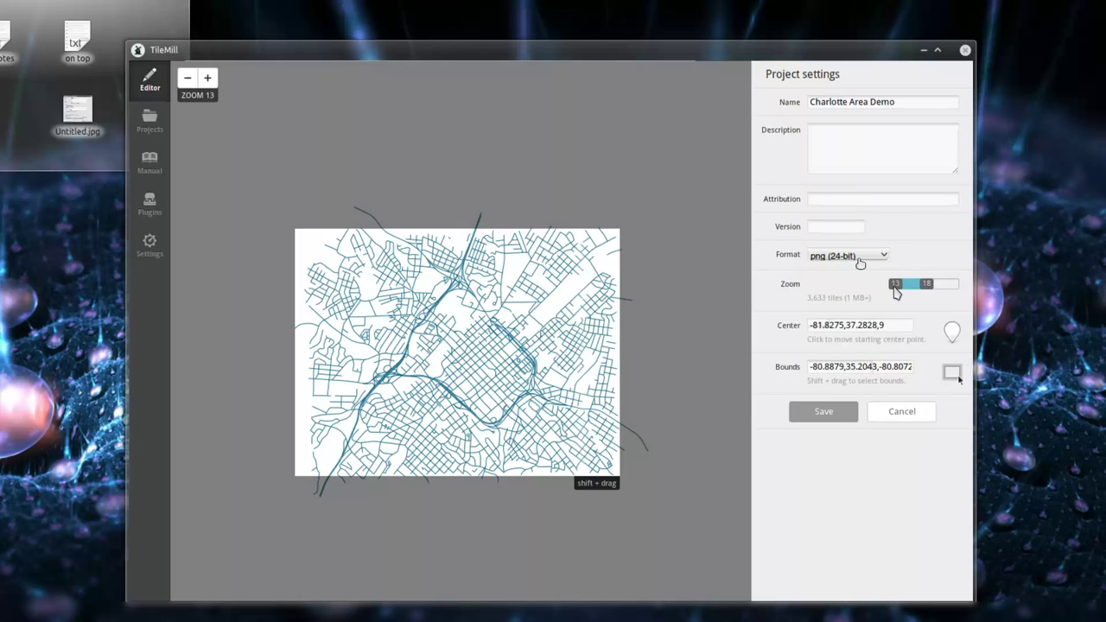
pyautogui.moveTo(895, 292); pyautogui.dragTo(902, 292)
# - Place the center on downtown Charlotte at zoom 14 and save the settings
pyautogui.click(208, 79)
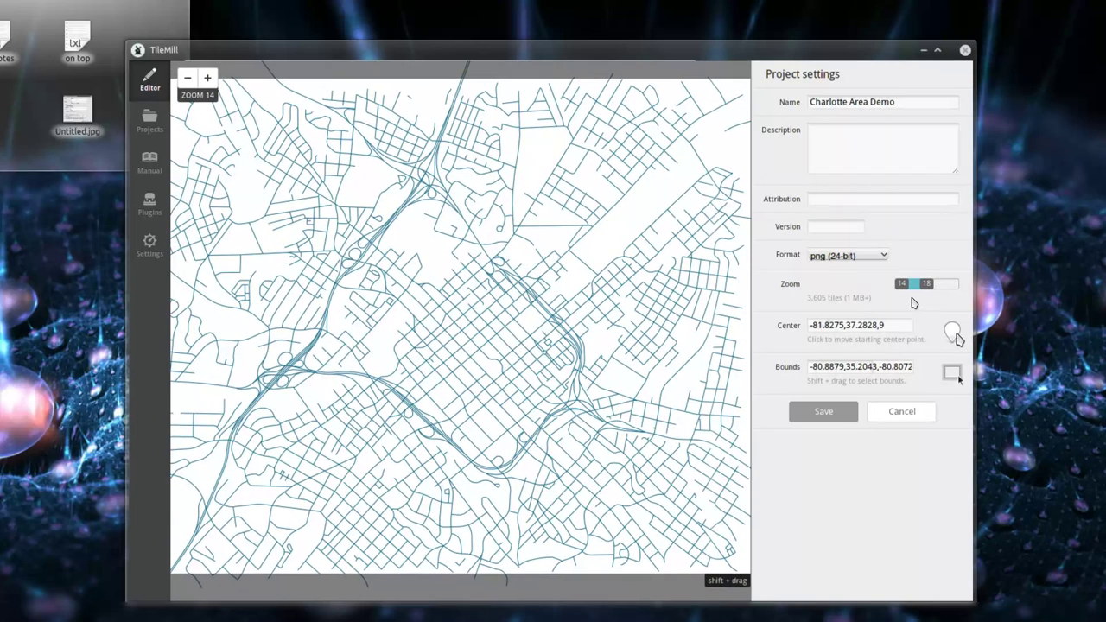
pyautogui.click(480, 341)
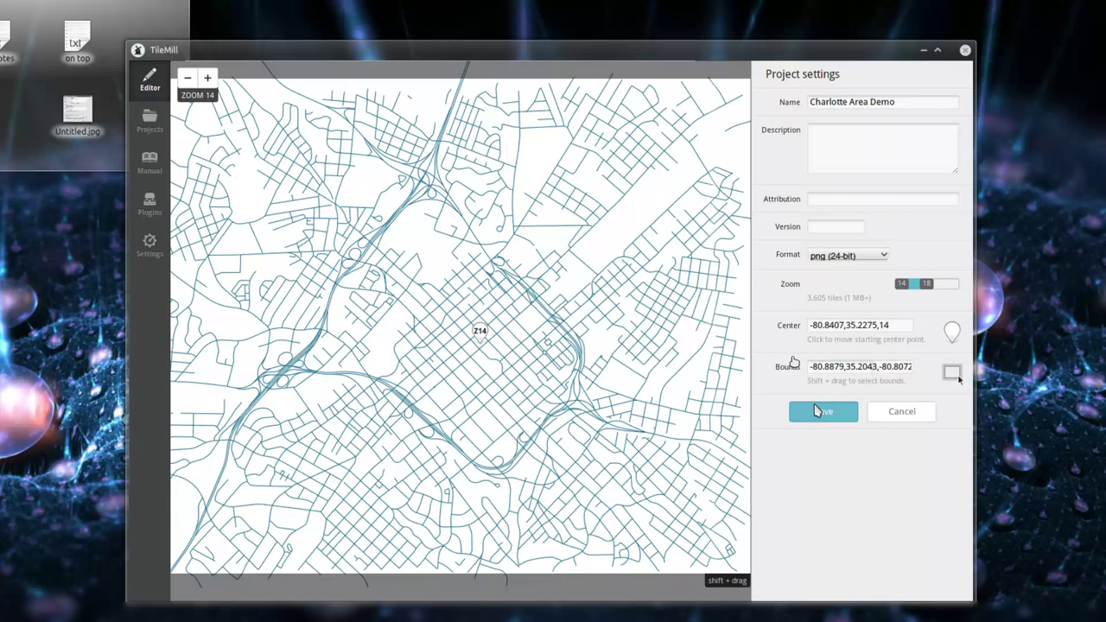
pyautogui.click(819, 412)
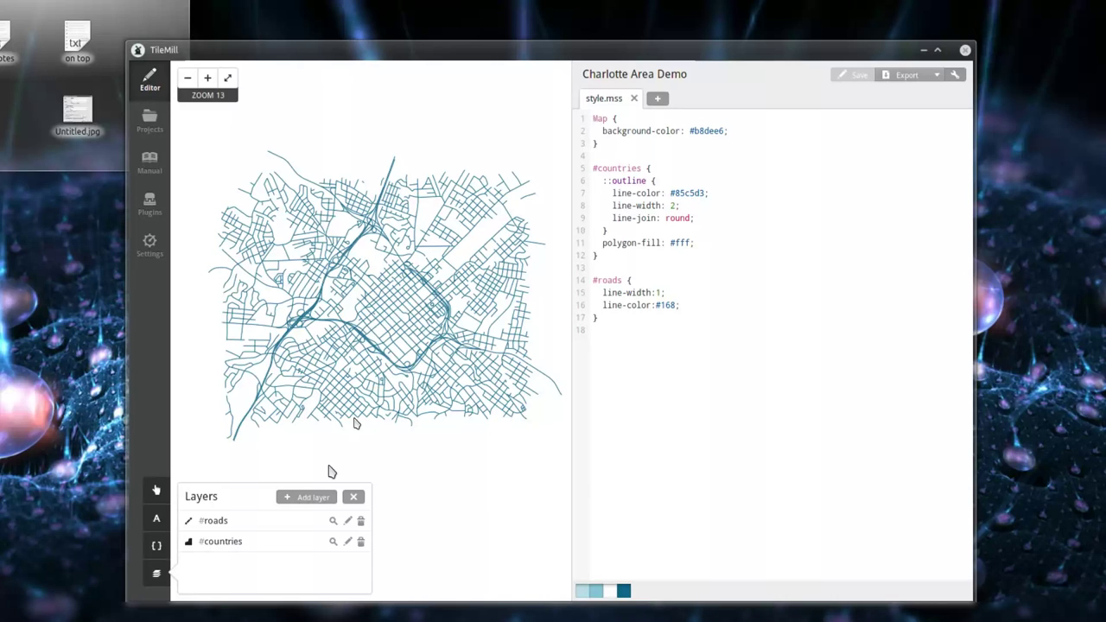
# - Delete the #countries layer, leaving #roads as the only layer
pyautogui.click(361, 543)
pyautogui.click(527, 310)
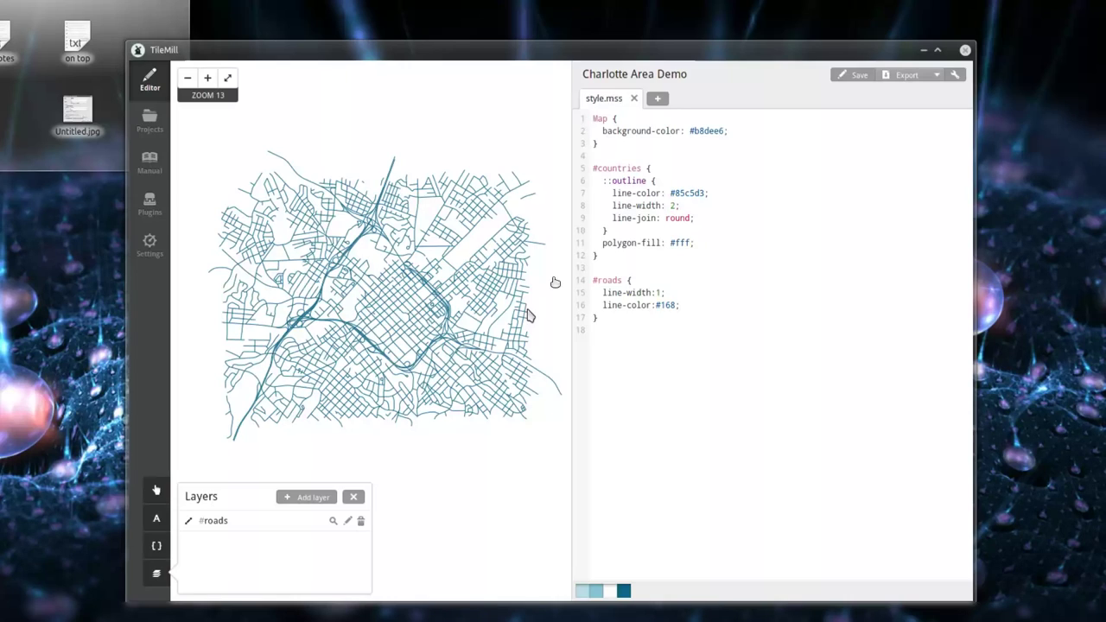
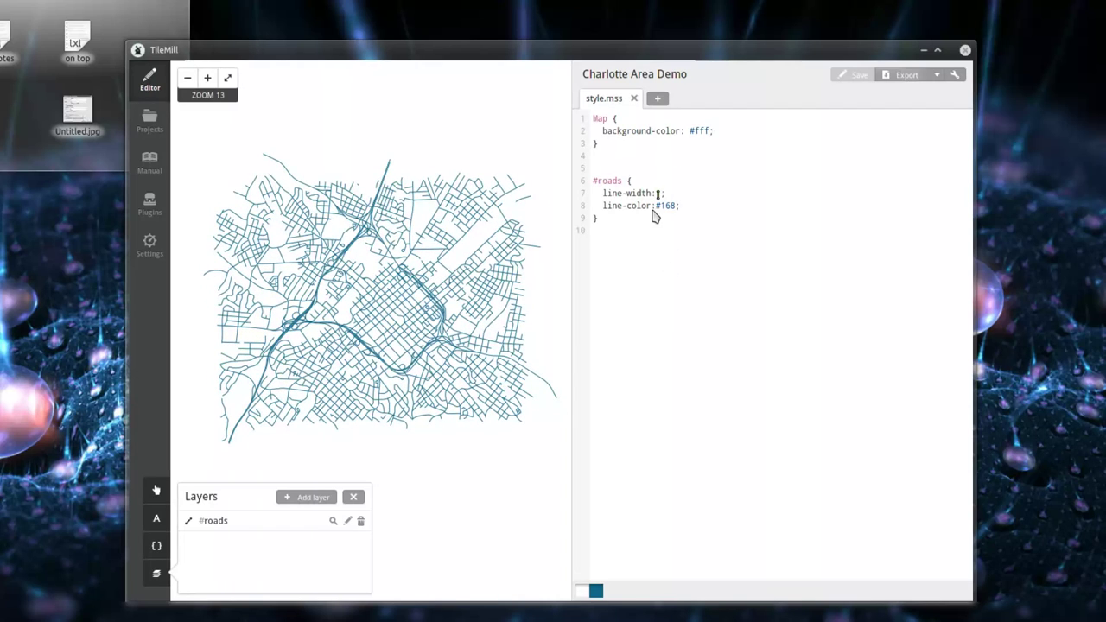
# - Inspect the roads layer's settings and close the Edit roads dialog without changes
pyautogui.click(347, 520)
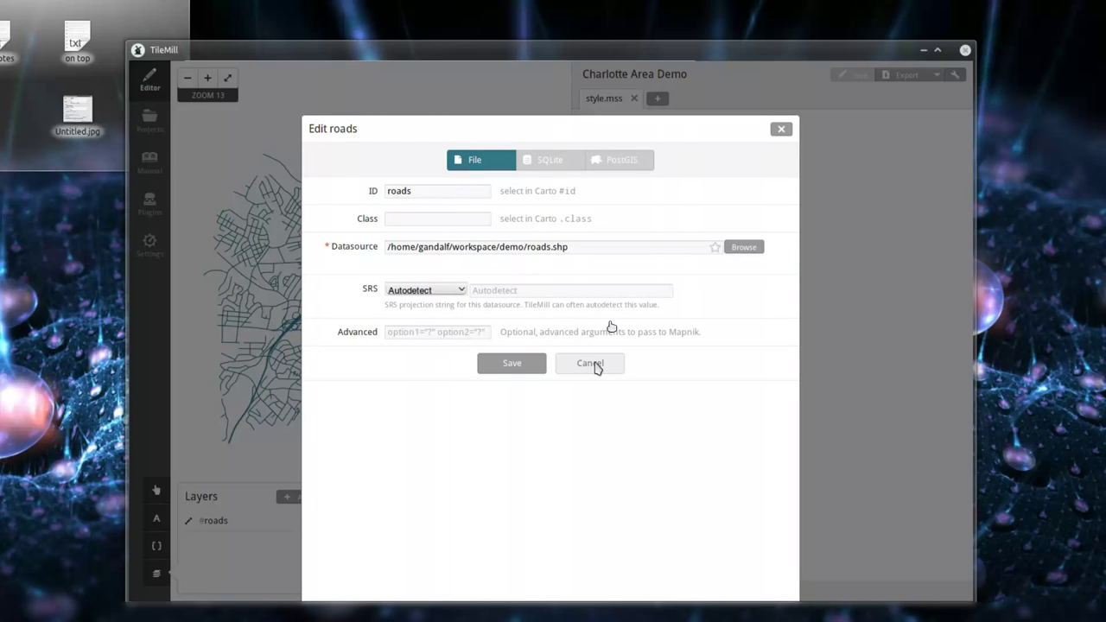
pyautogui.click(409, 221)
pyautogui.click(585, 366)
# - Insert three blank lines at the top of style.mss above the Map rule
pyautogui.click(661, 220)
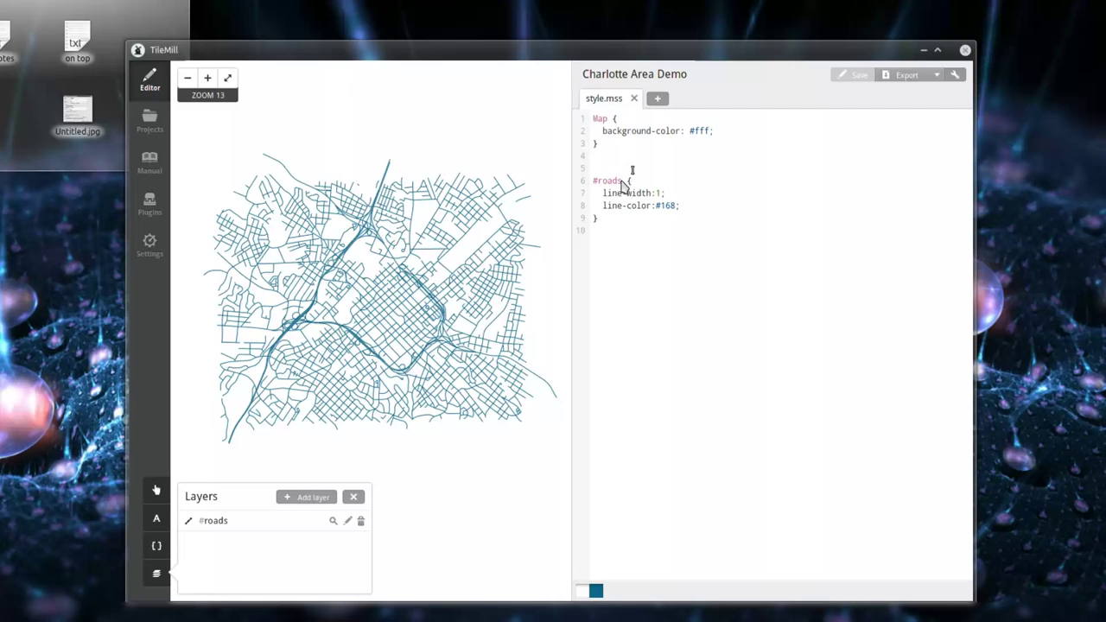
pyautogui.click(594, 181)
pyautogui.click(621, 219)
pyautogui.press('Return')
pyautogui.press('Return')
pyautogui.write('#s')
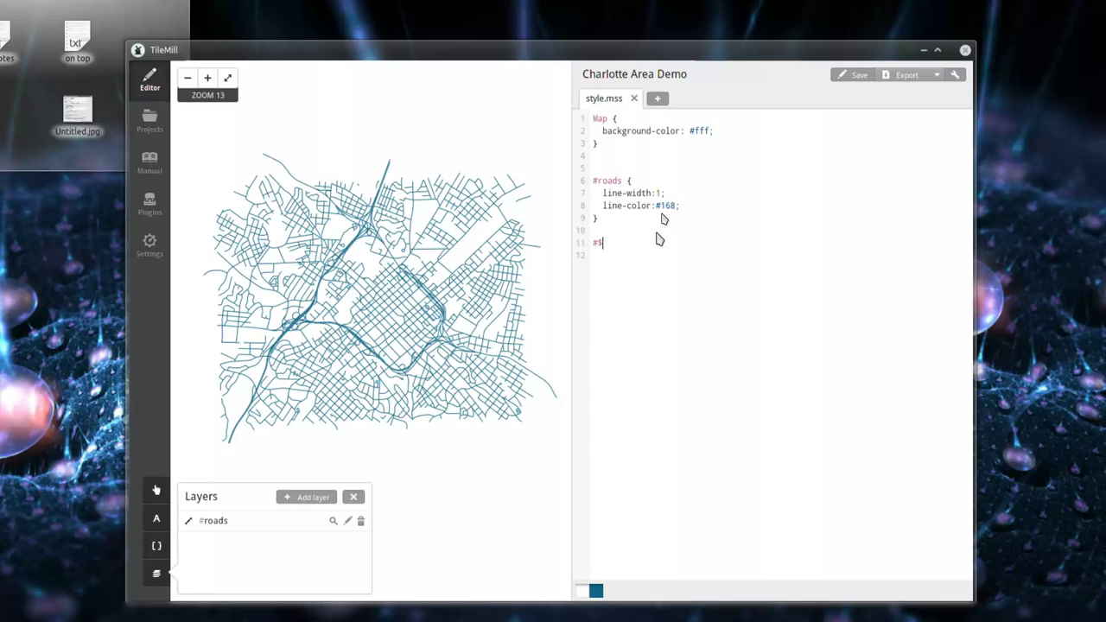
pyautogui.press('BackSpace')
pyautogui.press('BackSpace')
pyautogui.press('Up')
pyautogui.press('Return')
pyautogui.press('Return')
pyautogui.press('Return')
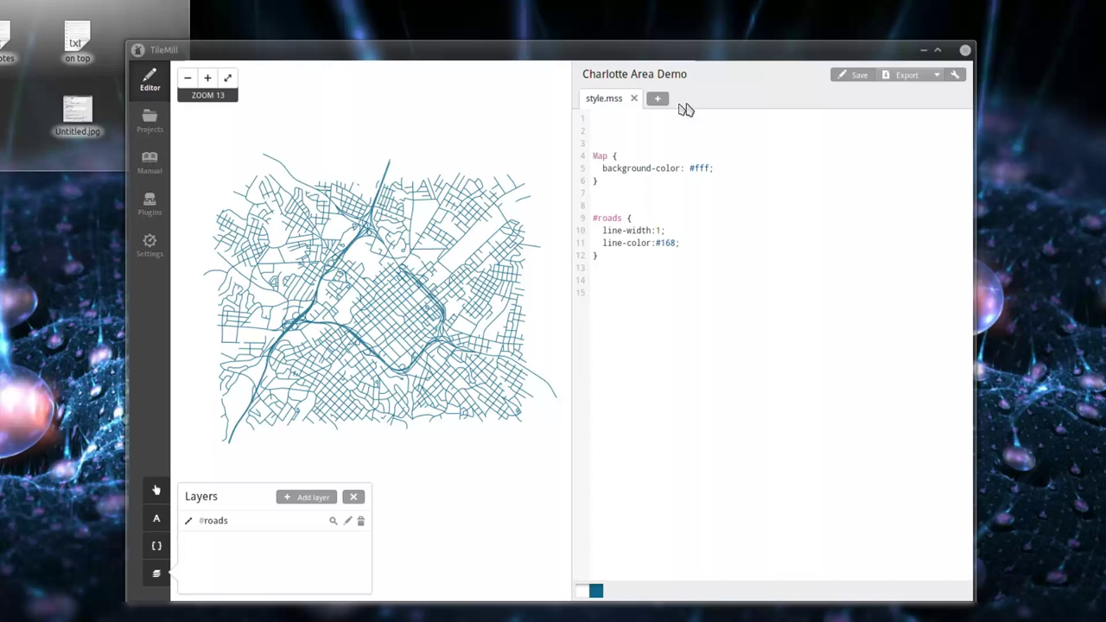
pyautogui.click(603, 121)
pyautogui.write('@highway: #F8D6E0; @thoroughfare: #FFFABB; @road: #bbb;')
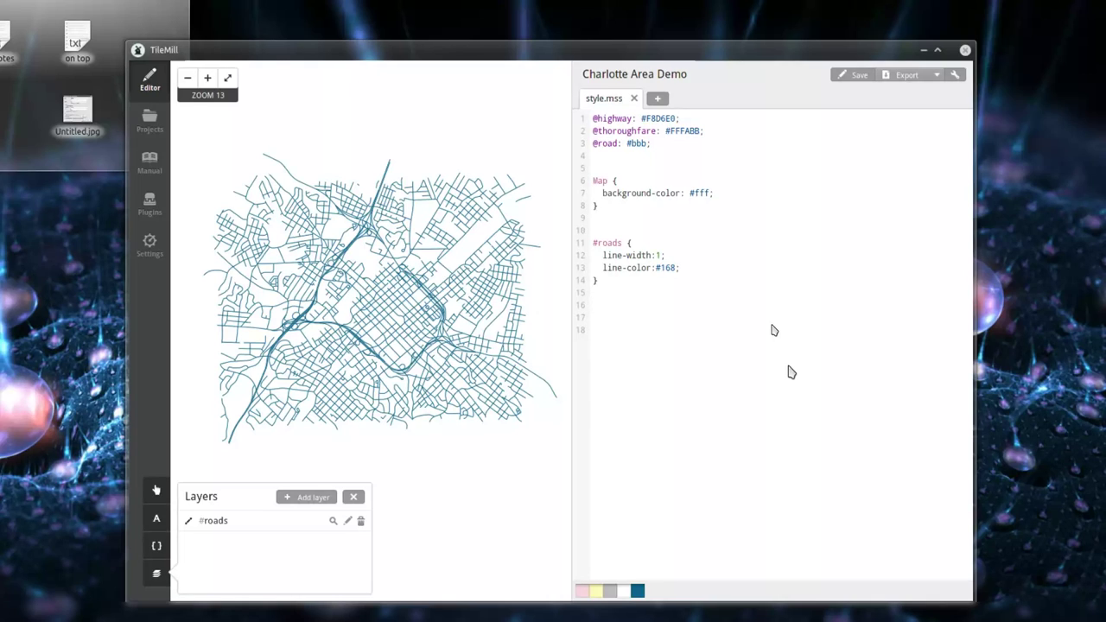
pyautogui.write('#ra')
pyautogui.write('ads { ')
pyautogui.write('lin')
pyautogui.press('BackSpace')
pyautogui.press('BackSpace')
pyautogui.press('BackSpace')
pyautogui.write(';')
pyautogui.press('BackSpace')
pyautogui.write('line-width: 3; }')
pyautogui.hotkey('ctrl', 's')
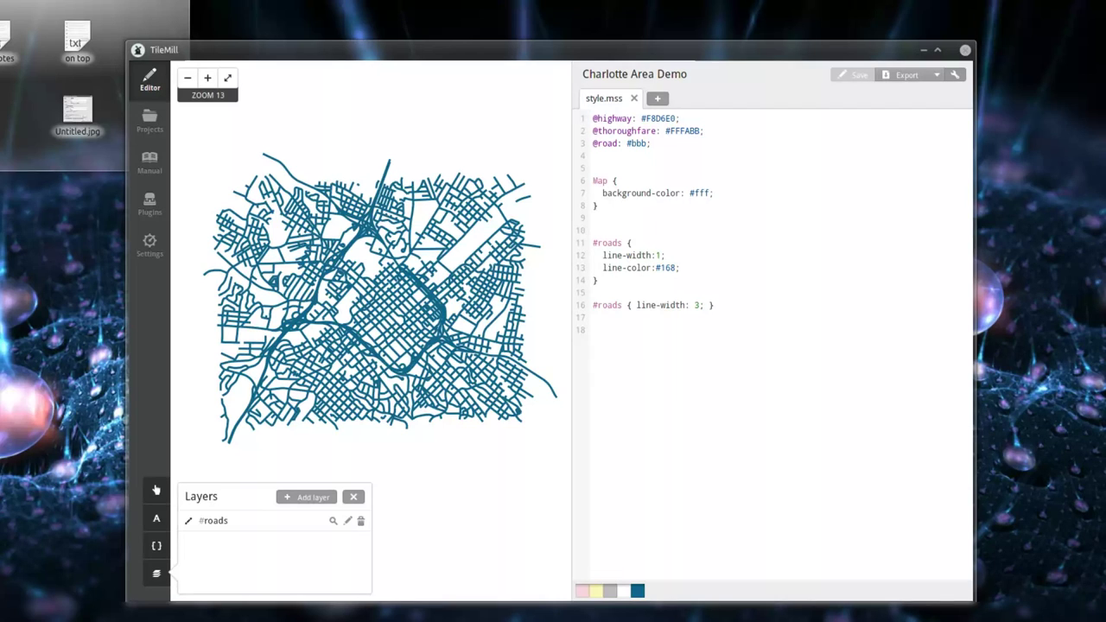
# - Replace the line-width 3 rule on line 16 with the selector #roads[thoroughfa = 'EXFRY']
pyautogui.click(704, 302)
pyautogui.hotkey('shift', 'Home')
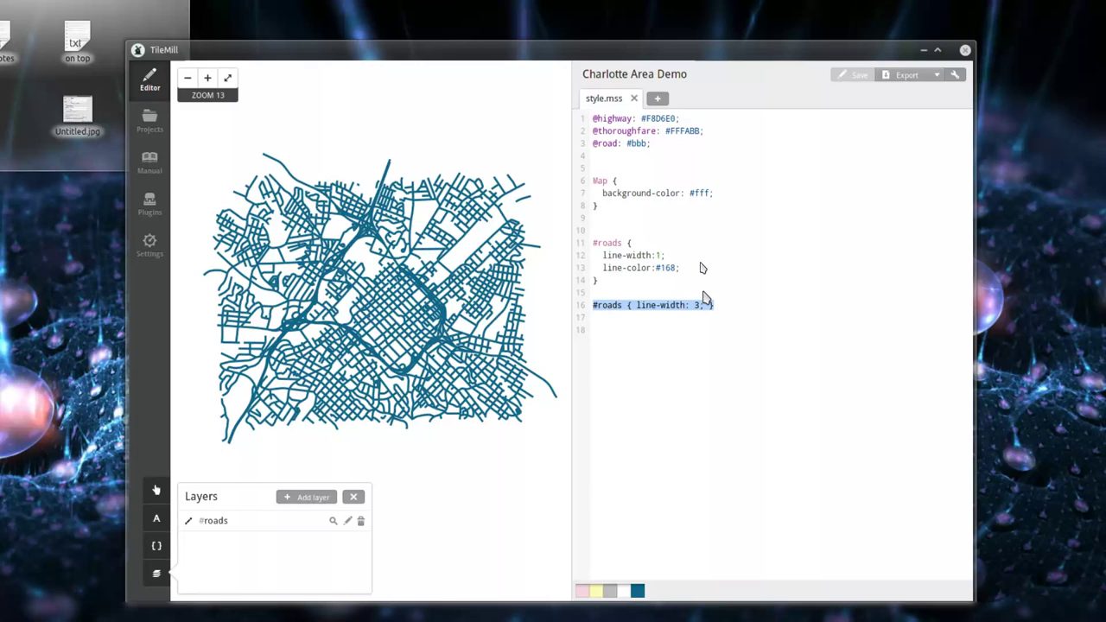
pyautogui.press('BackSpace')
pyautogui.write('#roads')
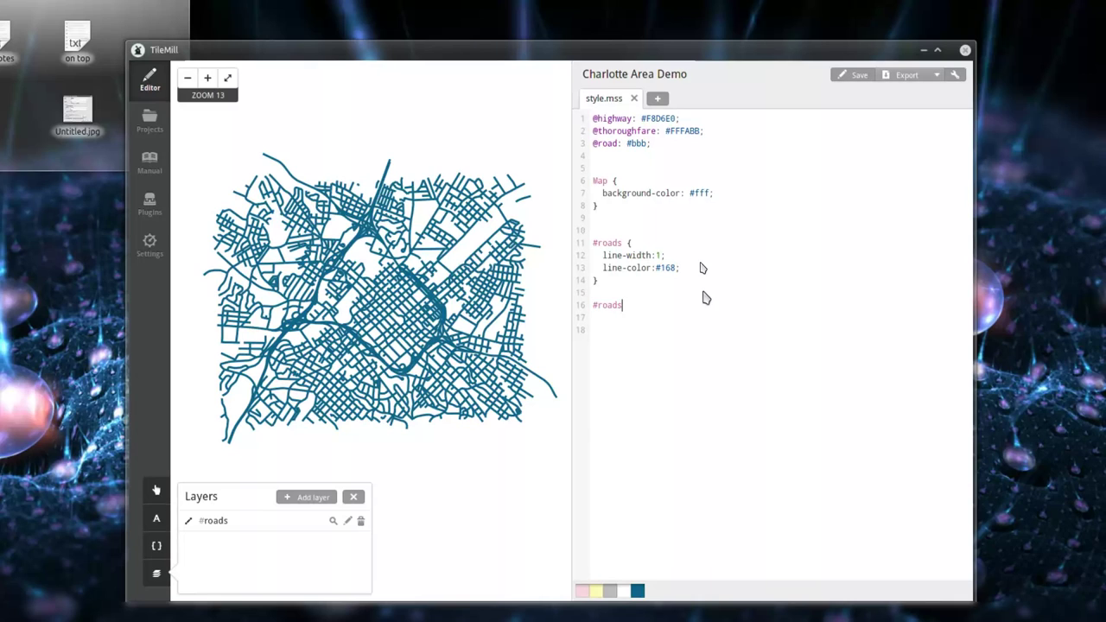
pyautogui.write('[thoroghfa')
pyautogui.press('BackSpace')
pyautogui.press('BackSpace')
pyautogui.press('BackSpace')
pyautogui.press('BackSpace')
pyautogui.write('u')
pyautogui.press('BackSpace')
pyautogui.press('BackSpace')
pyautogui.write('ughfa =')
pyautogui.write(" '")
pyautogui.write('EX')
pyautogui.write("PY'")
pyautogui.write(']')
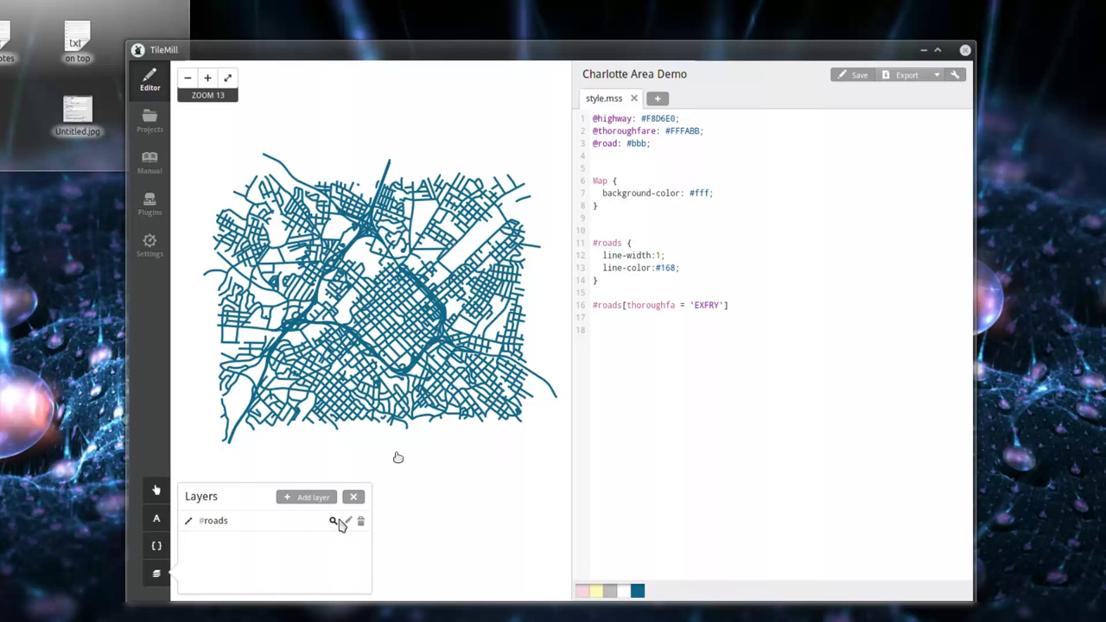
pyautogui.click(333, 521)
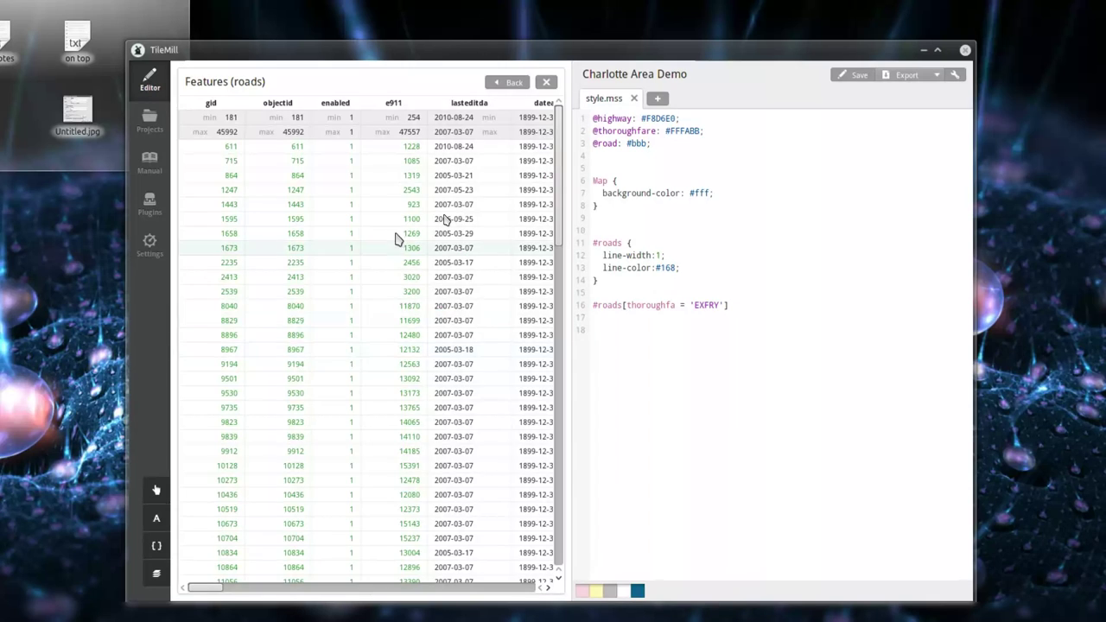
pyautogui.moveTo(202, 588); pyautogui.dragTo(259, 511)
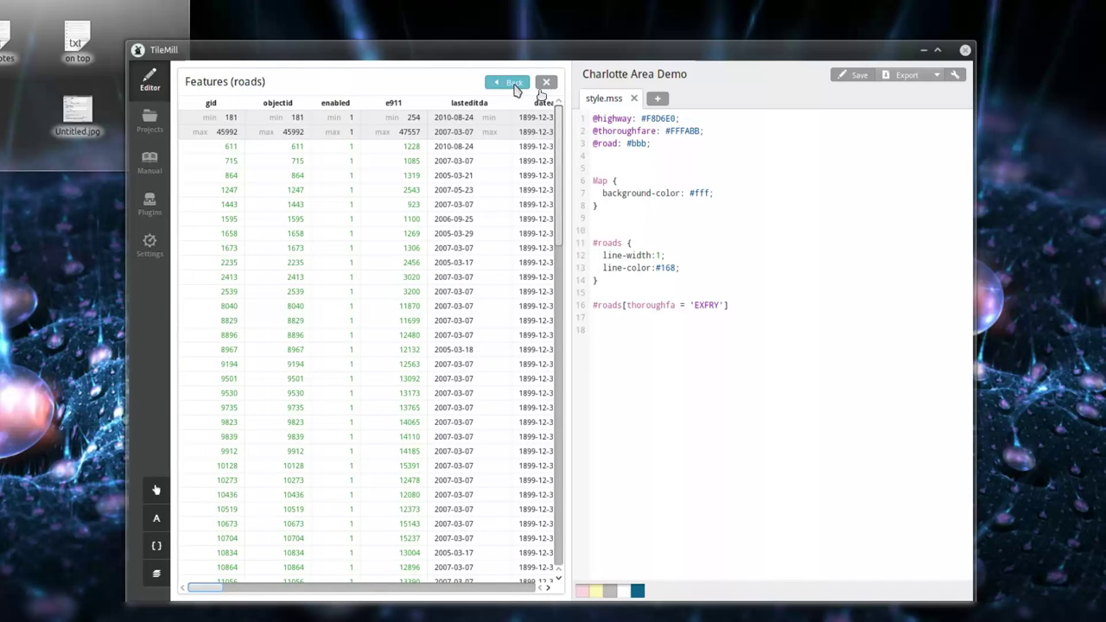
pyautogui.click(507, 83)
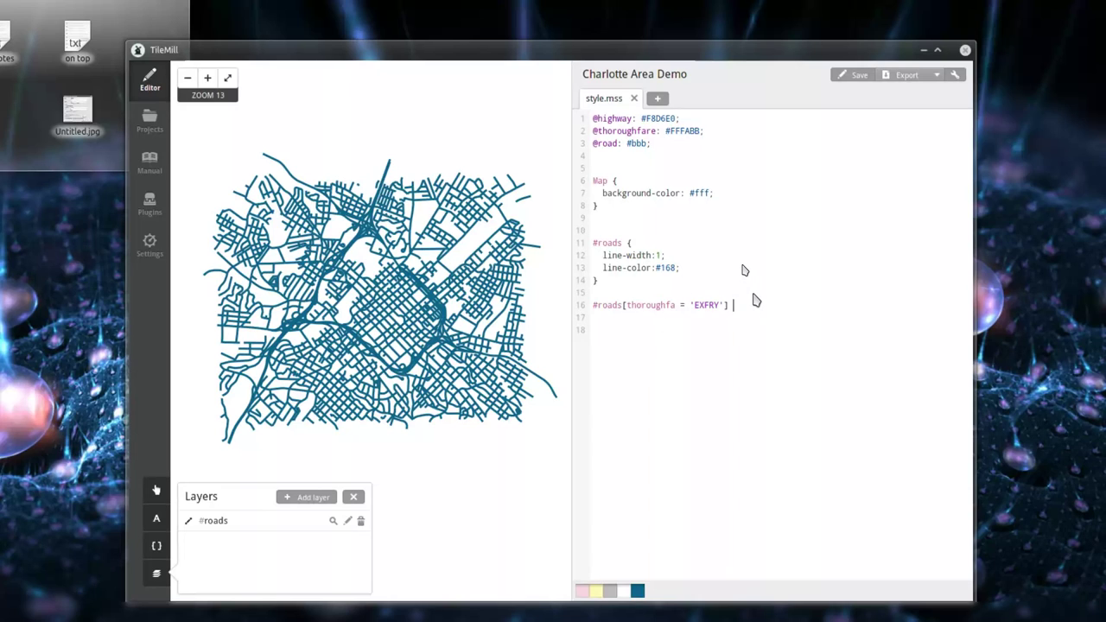
pyautogui.write('{')
pyautogui.press('Return')
pyautogui.press('Return')
pyautogui.press('BackSpace')
pyautogui.press('BackSpace')
pyautogui.write('}')
pyautogui.press('Up')
pyautogui.press('Tab')
pyautogui.write('line-width: 9;')
pyautogui.press('Return')
pyautogui.write('line-color:')
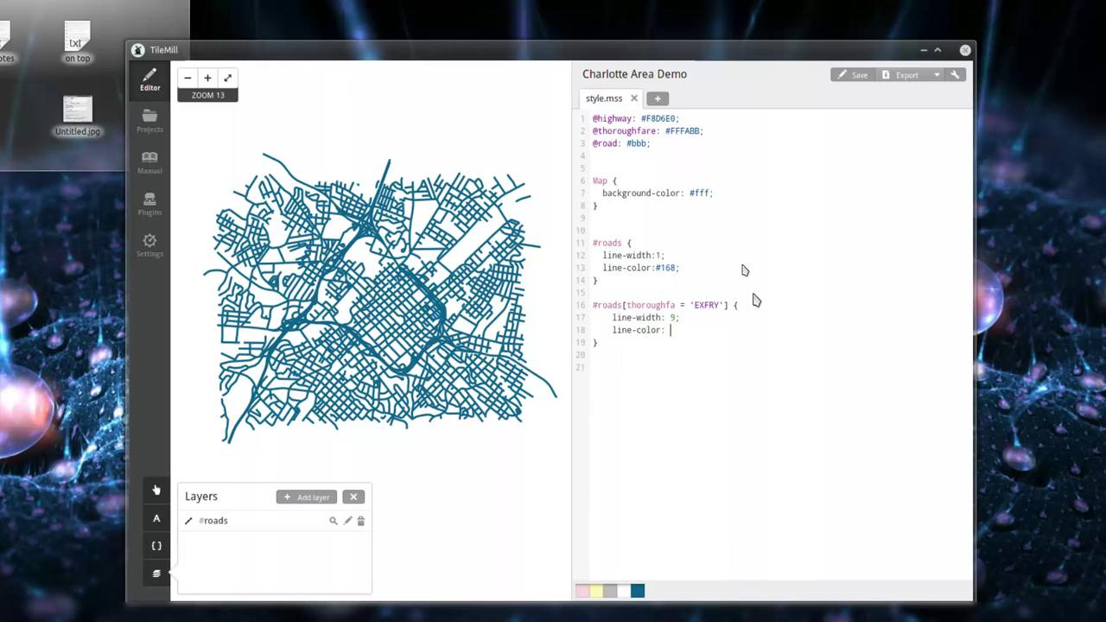
pyautogui.write('@highway;')
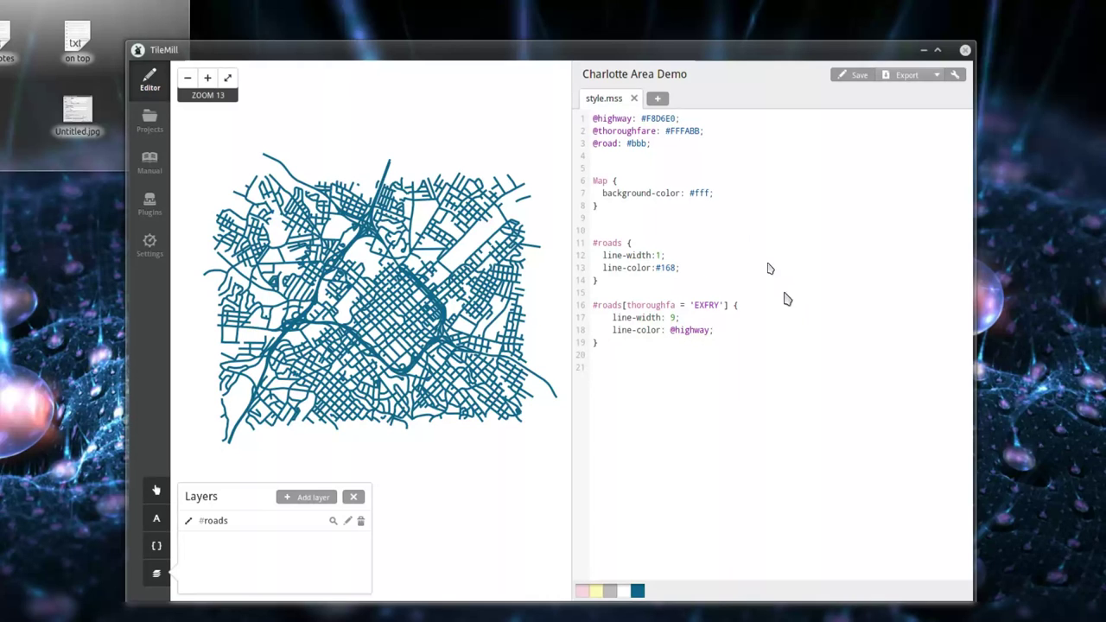
pyautogui.hotkey('ctrl', 's')
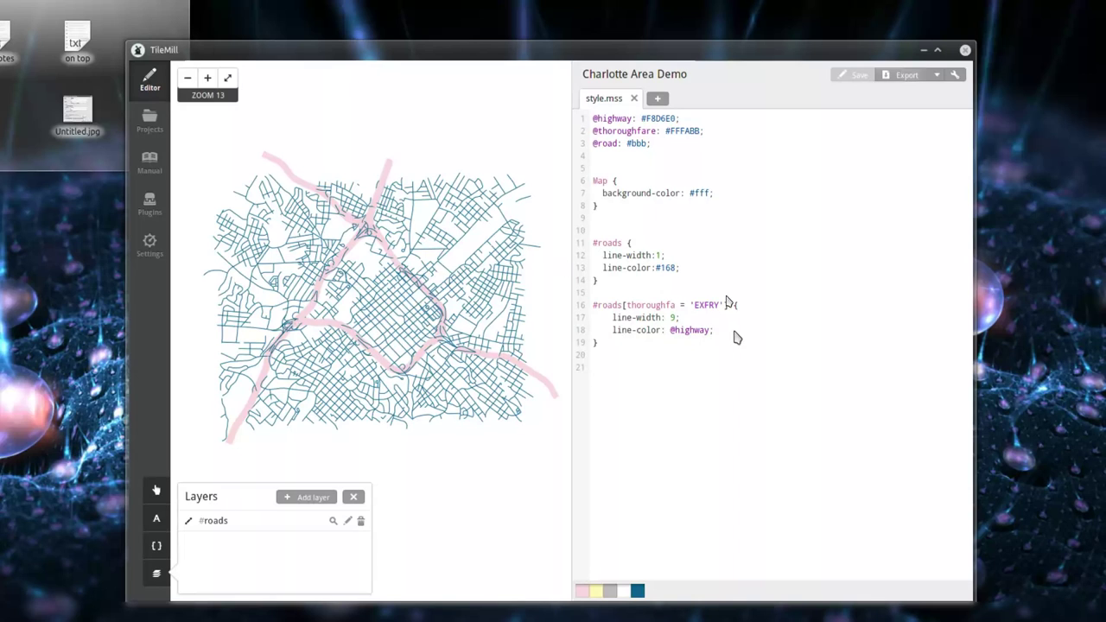
pyautogui.click(619, 346)
# - Duplicate the expressway rule below itself with line-width 7 and save
pyautogui.press('Return')
pyautogui.press('Return')
pyautogui.press('Up')
pyautogui.hotkey('shift', 'Down')
pyautogui.hotkey('shift', 'Down')
pyautogui.hotkey('shift', 'Down')
pyautogui.hotkey('shift', 'Down')
pyautogui.hotkey('ctrl', 'c')
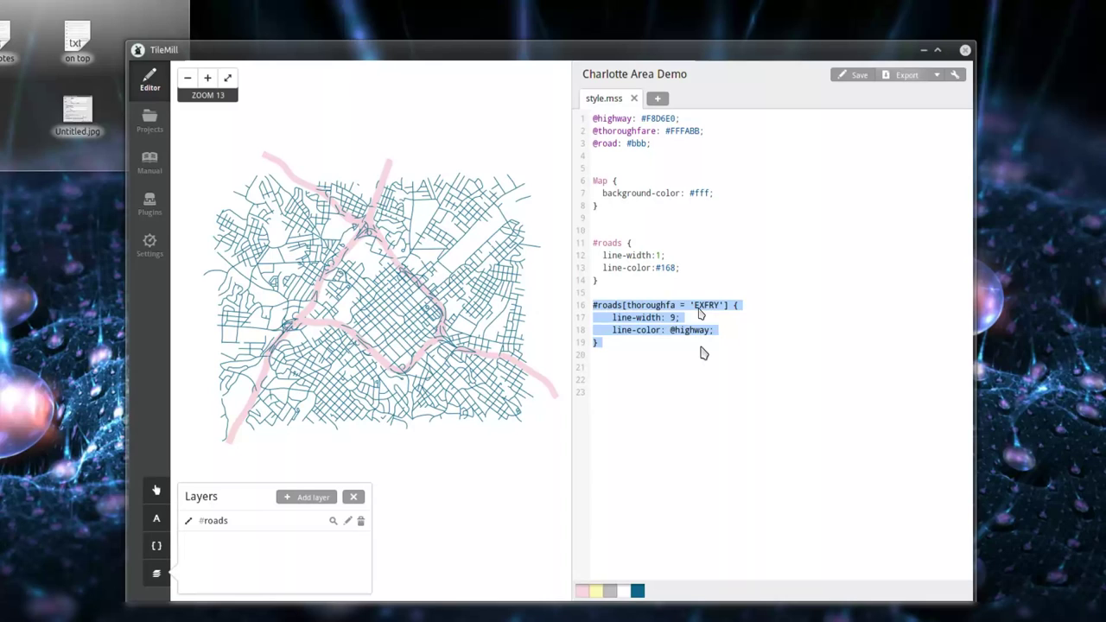
pyautogui.press('Down')
pyautogui.hotkey('ctrl', 'v')
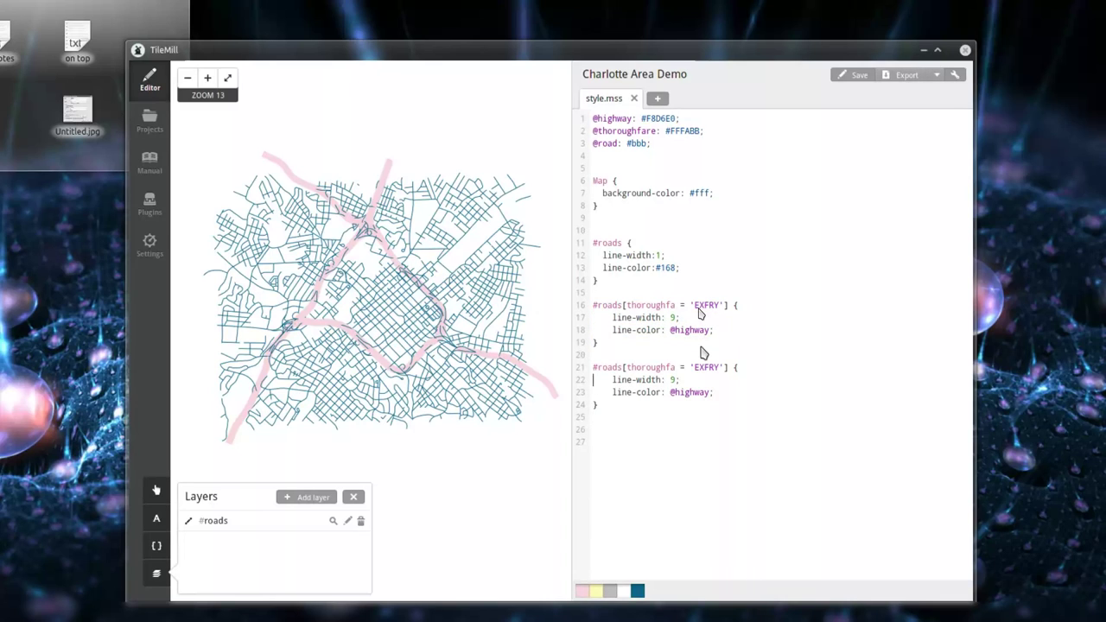
pyautogui.press('Left')
pyautogui.press('Left')
pyautogui.press('Delete')
pyautogui.press('Delete')
pyautogui.write('7;')
pyautogui.hotkey('ctrl', 's')
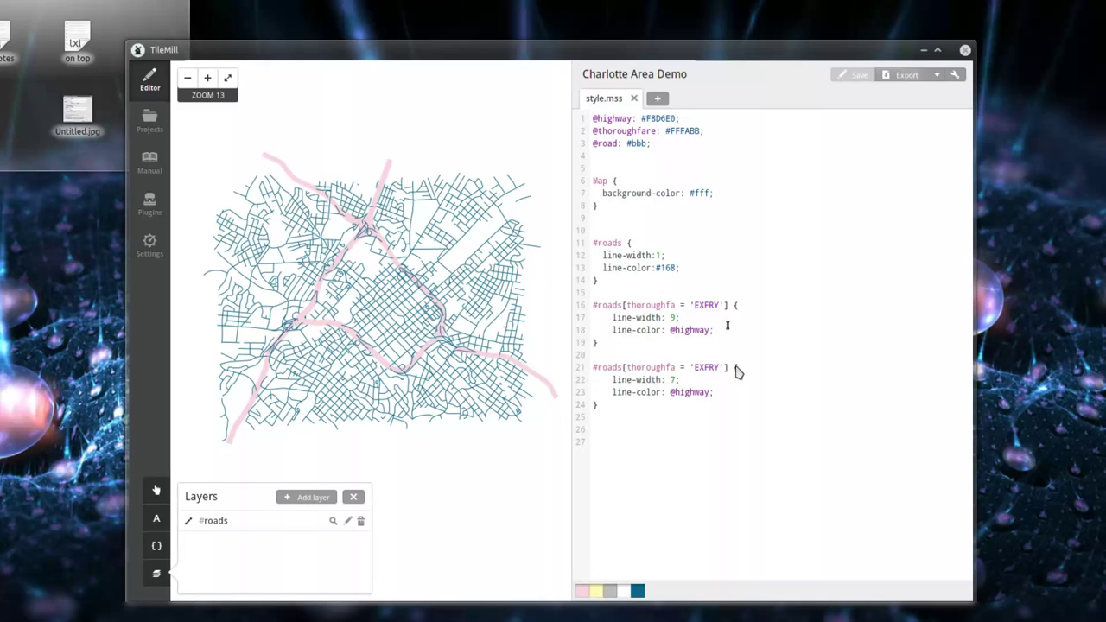
# - Make the copied rule's selector a #roads::inner attachment
pyautogui.press('Up')
pyautogui.press('Left')
pyautogui.press('Left')
pyautogui.press('Left')
pyautogui.press('Left')
pyautogui.press('Left')
pyautogui.press('Left')
pyautogui.press('Left')
pyautogui.press('Left')
pyautogui.press('Left')
pyautogui.press('Left')
pyautogui.write('::')
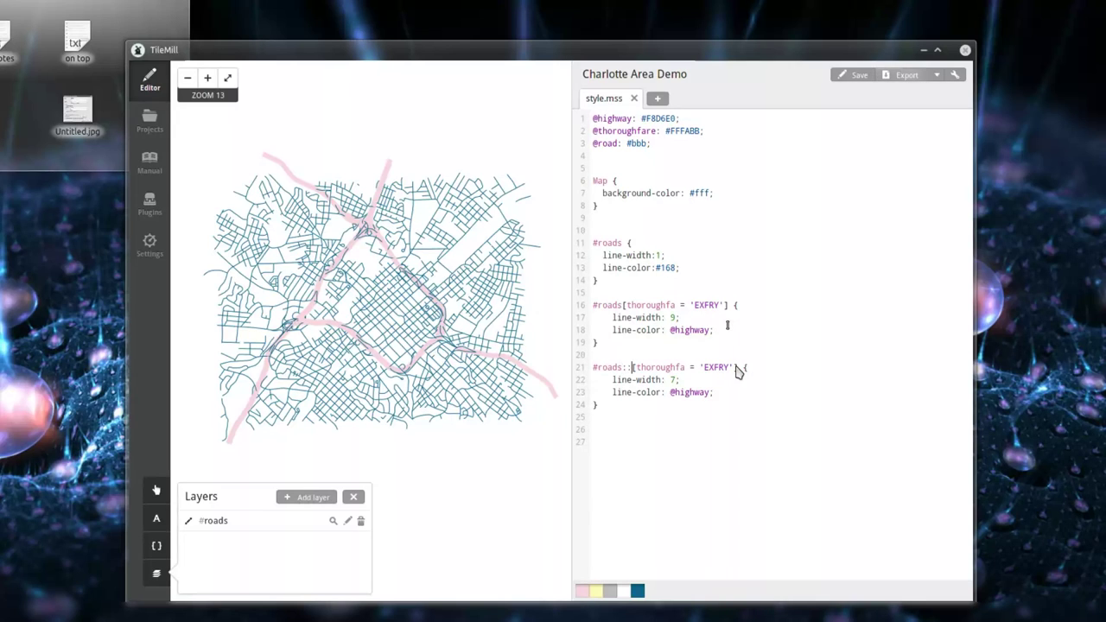
pyautogui.write('inner')
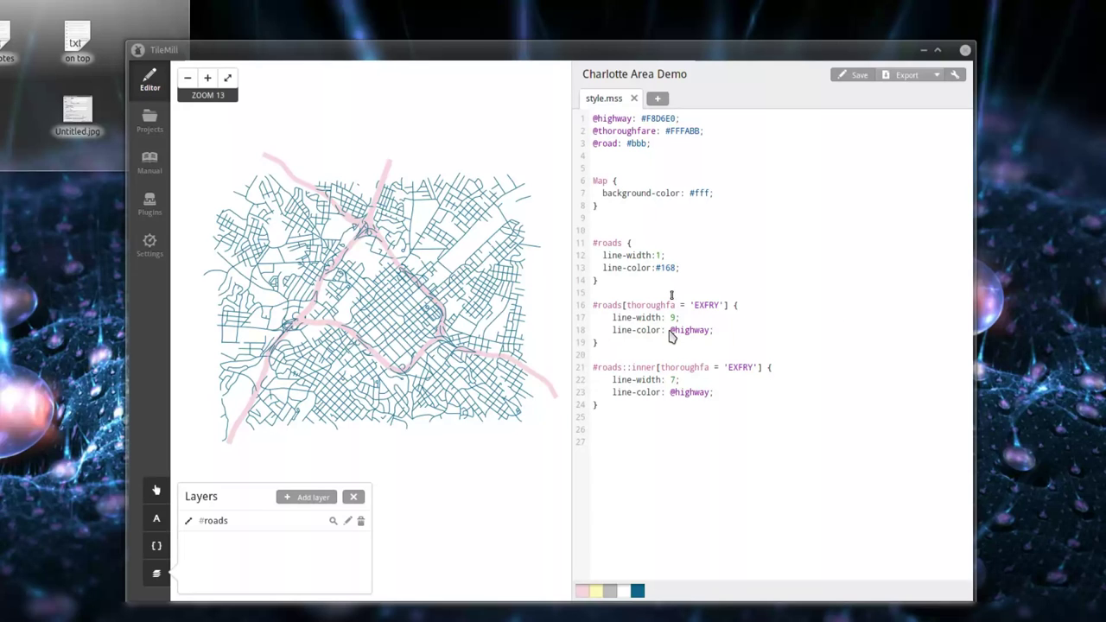
pyautogui.moveTo(670, 334); pyautogui.dragTo(713, 339)
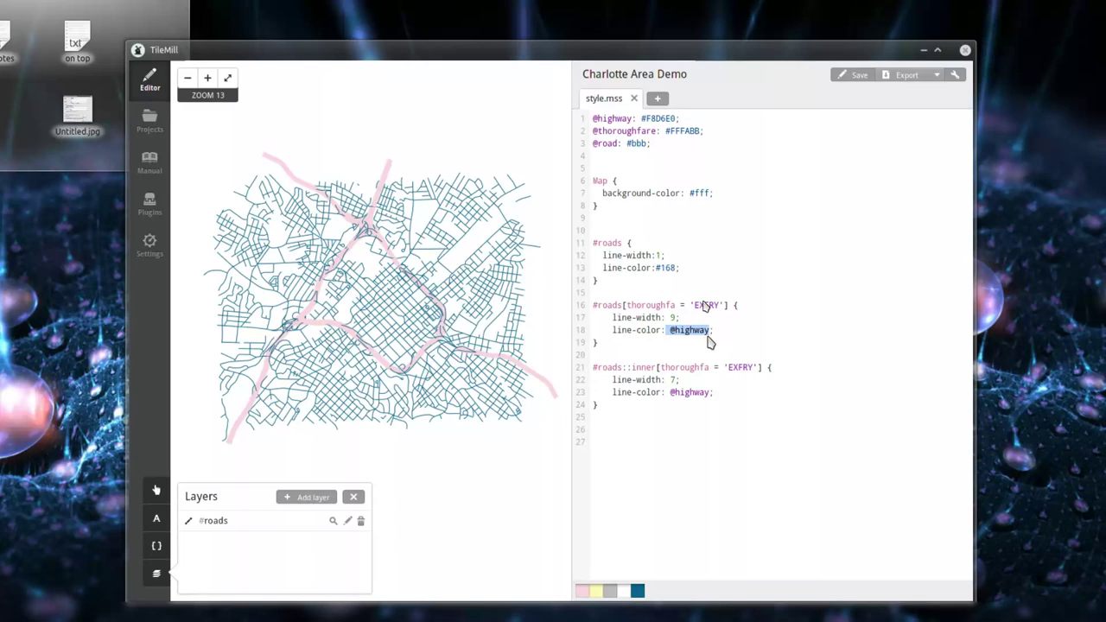
pyautogui.write('spin(darken(@highway,36),-10)')
pyautogui.click(666, 331)
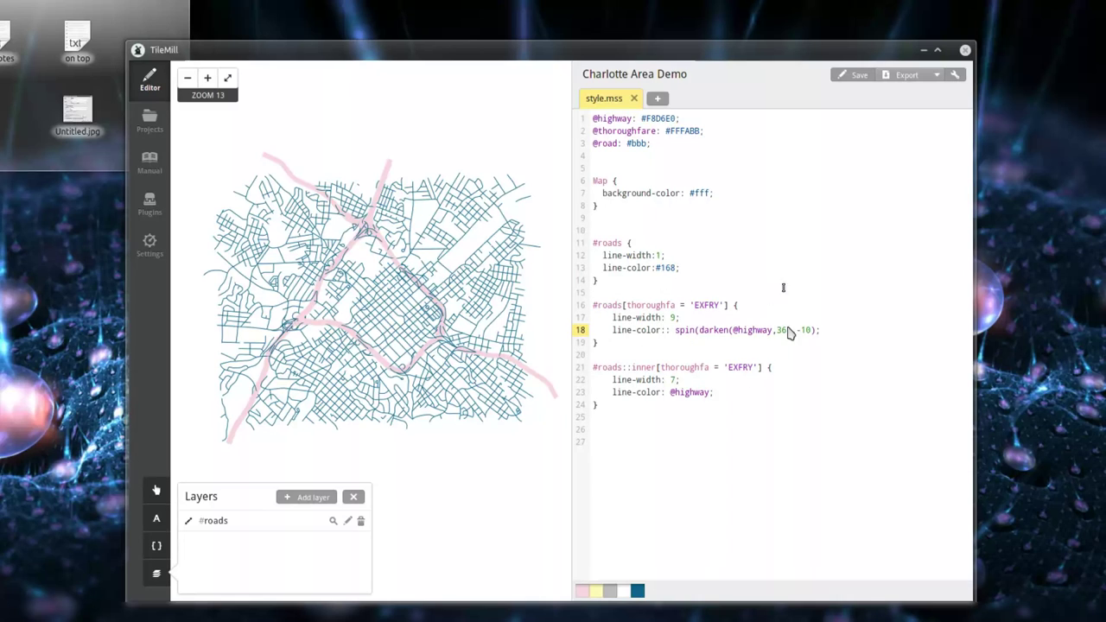
pyautogui.press('Delete')
pyautogui.press('Delete')
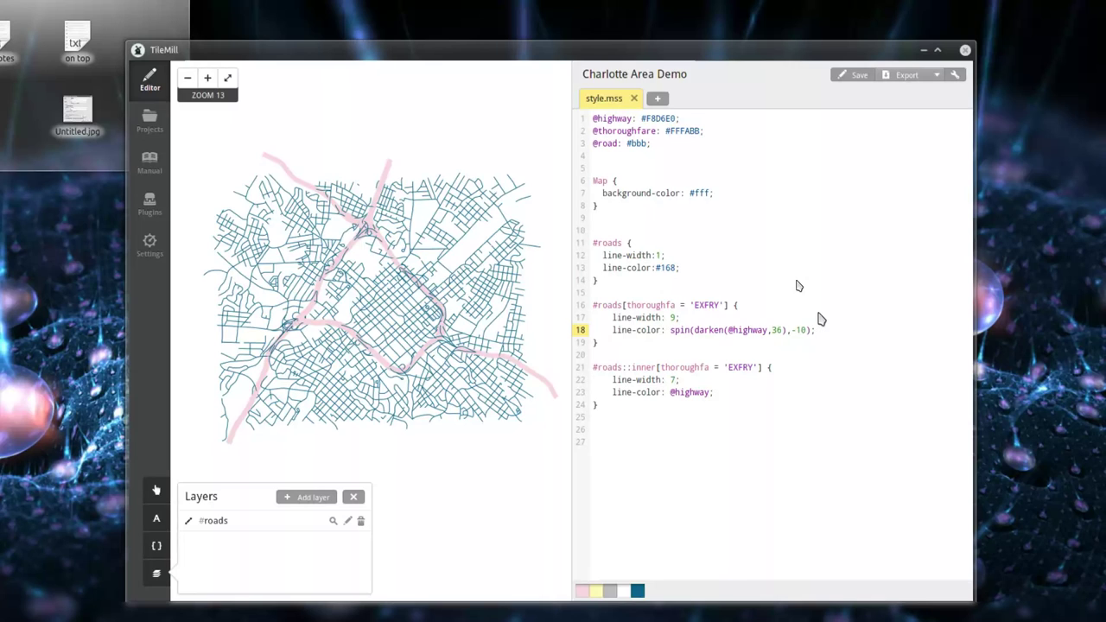
pyautogui.hotkey('ctrl', 's')
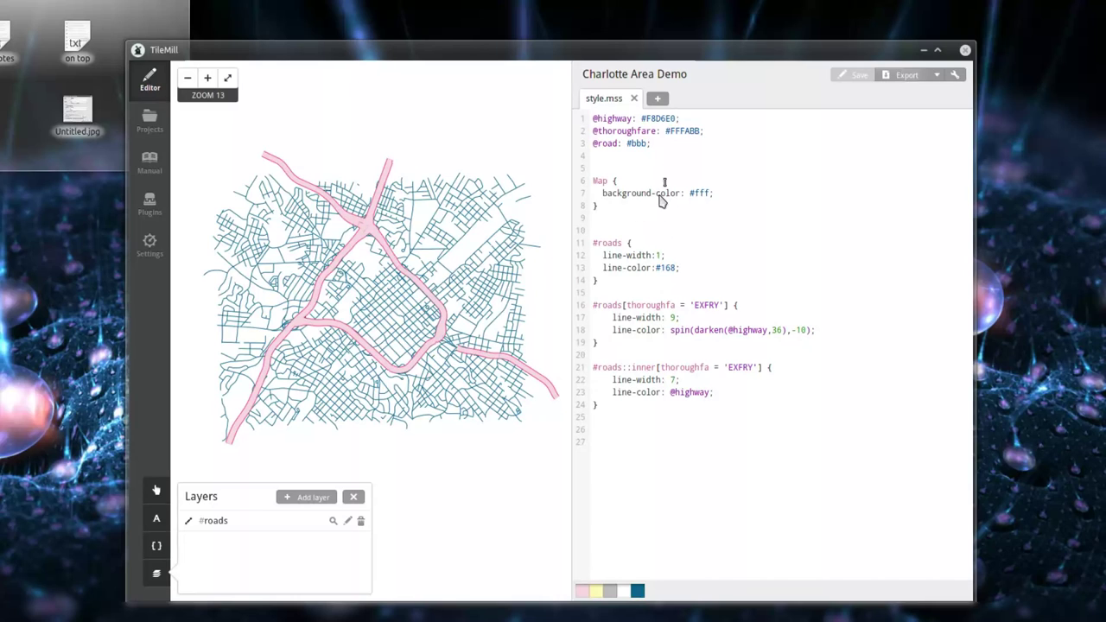
pyautogui.doubleClick(668, 269)
pyautogui.press('BackSpace')
pyautogui.press('BackSpace')
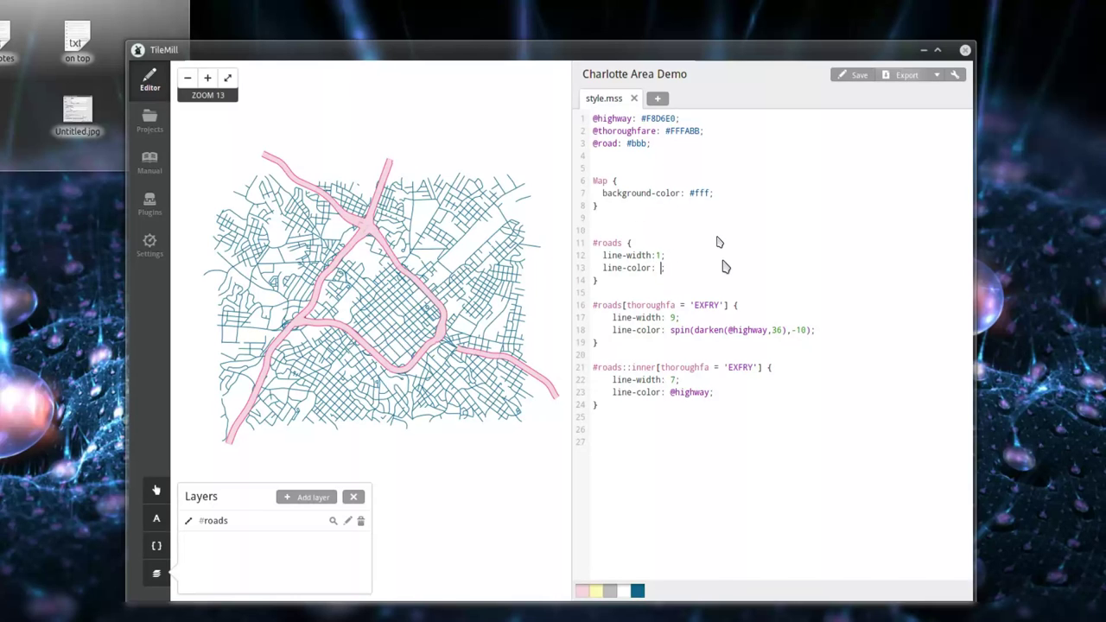
pyautogui.write('@road')
pyautogui.hotkey('ctrl', 's')
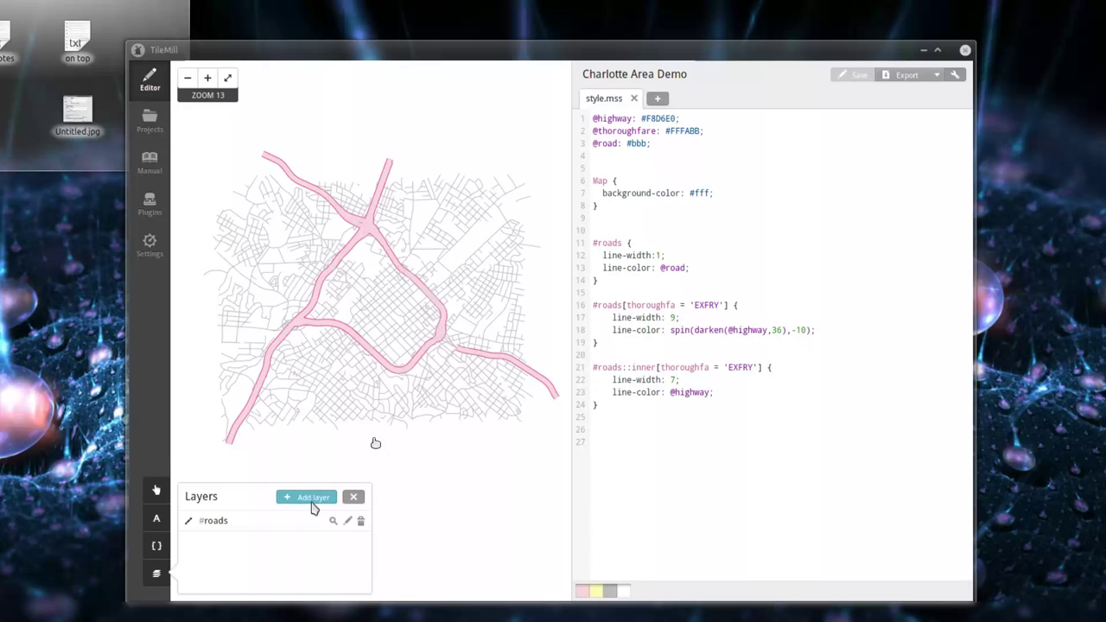
# - Add a layer from workspace/demo/buildings.shp and save it with the default style
pyautogui.click(313, 503)
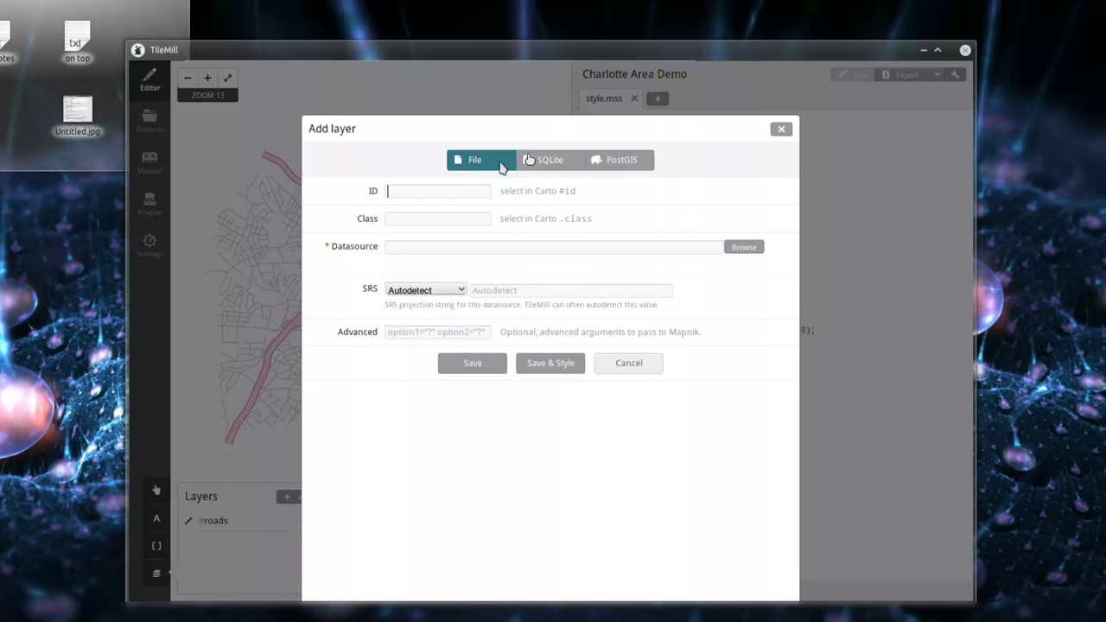
pyautogui.click(745, 248)
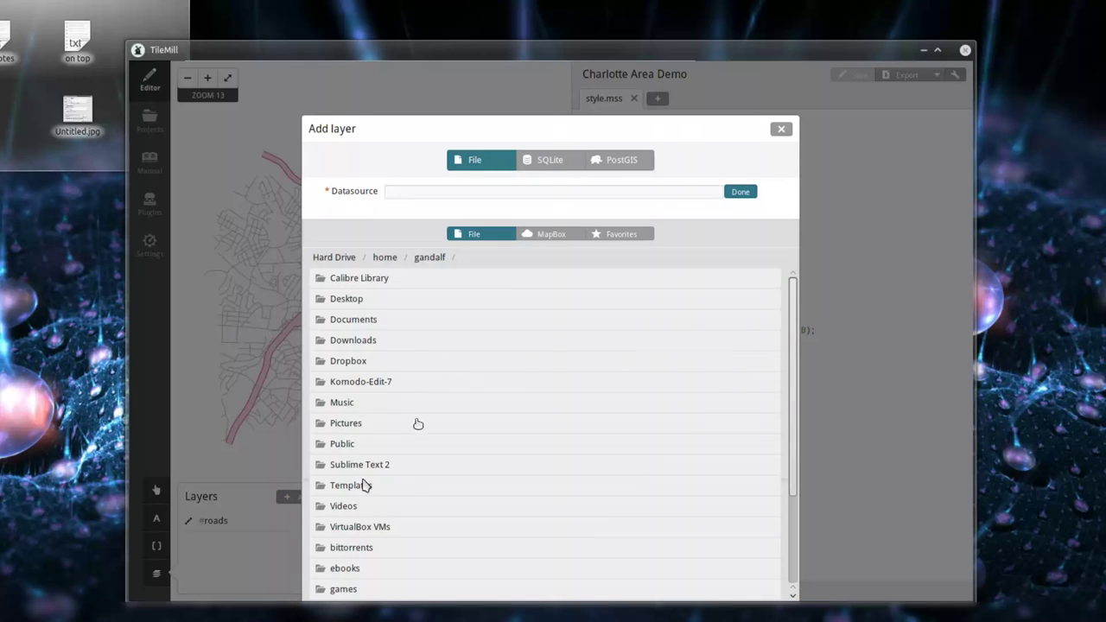
pyautogui.scroll(-3, 422, 471)
pyautogui.doubleClick(373, 583)
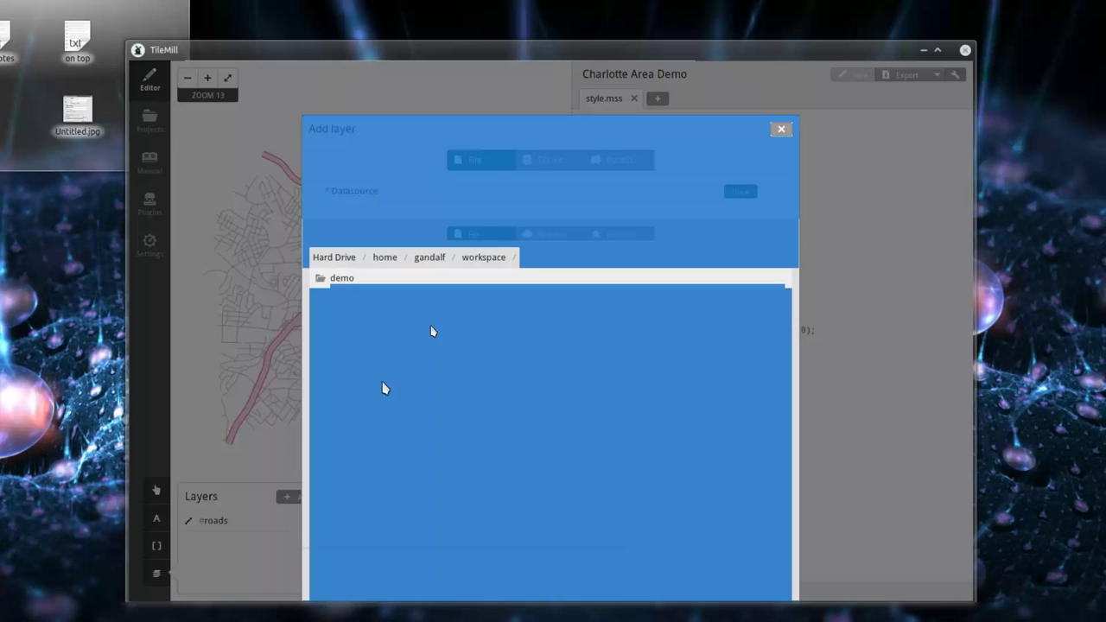
pyautogui.doubleClick(343, 285)
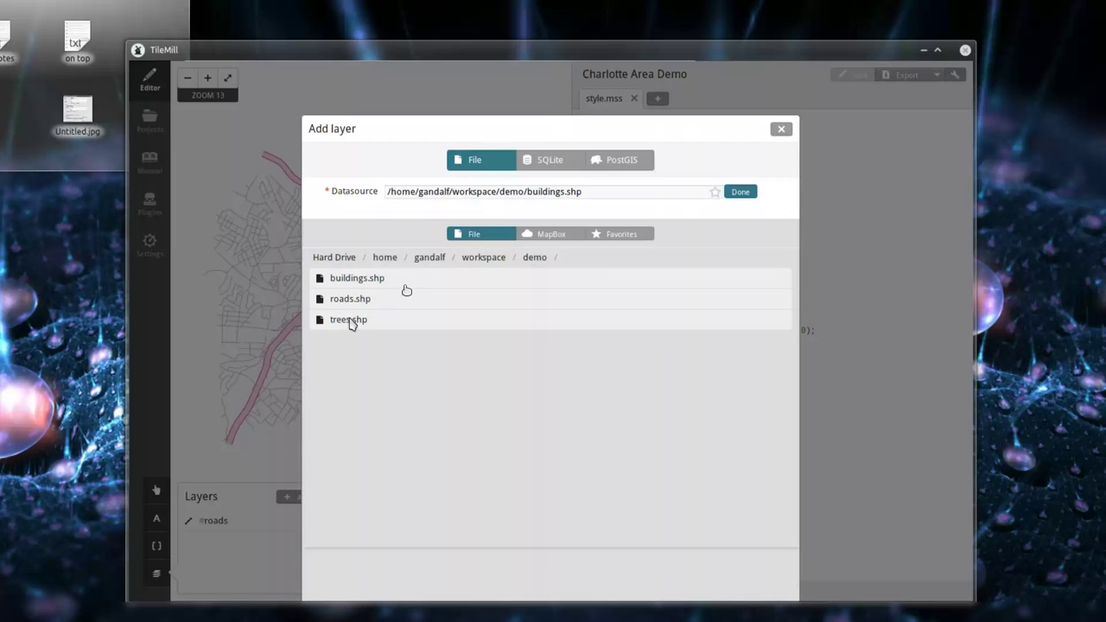
pyautogui.click(740, 192)
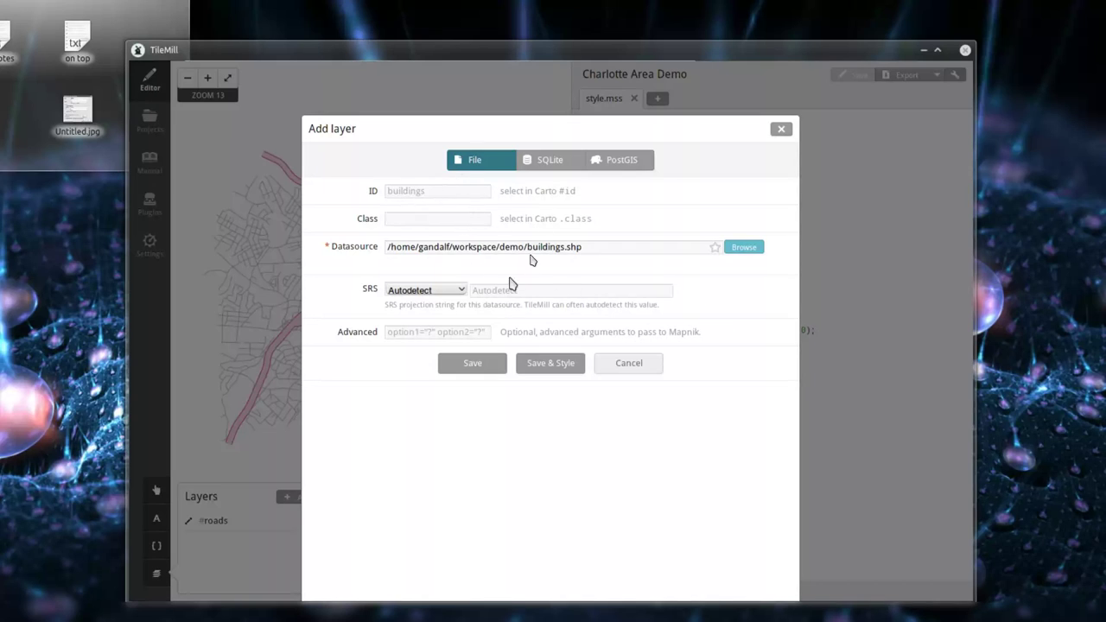
pyautogui.click(550, 363)
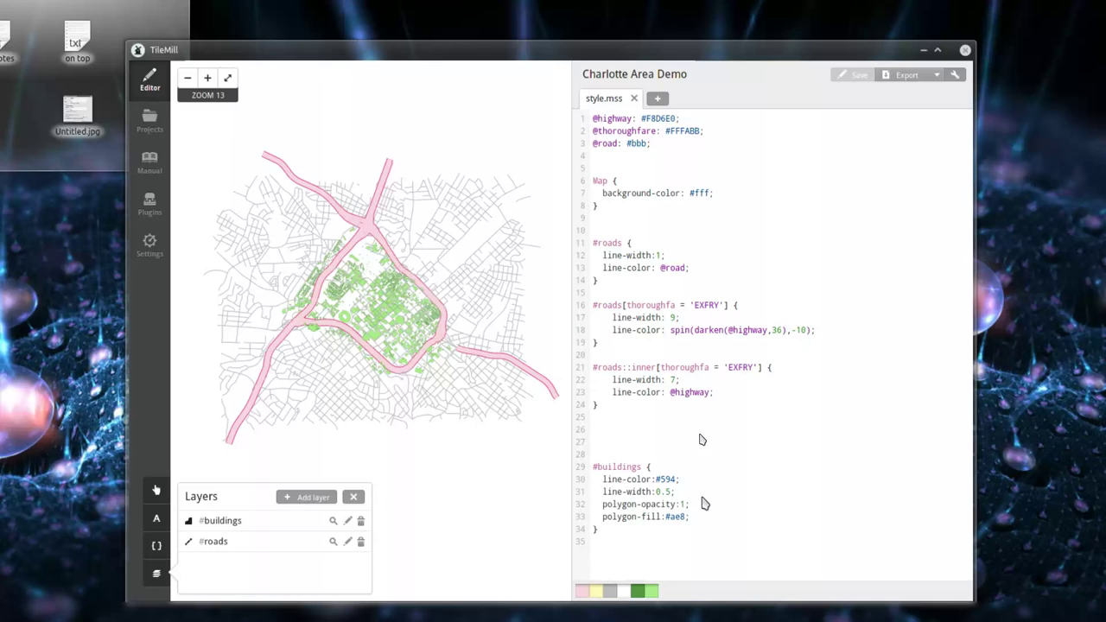
# - Zoom into downtown Charlotte and centre the expressway loop to inspect the green buildings
pyautogui.scroll(1, 415, 325)
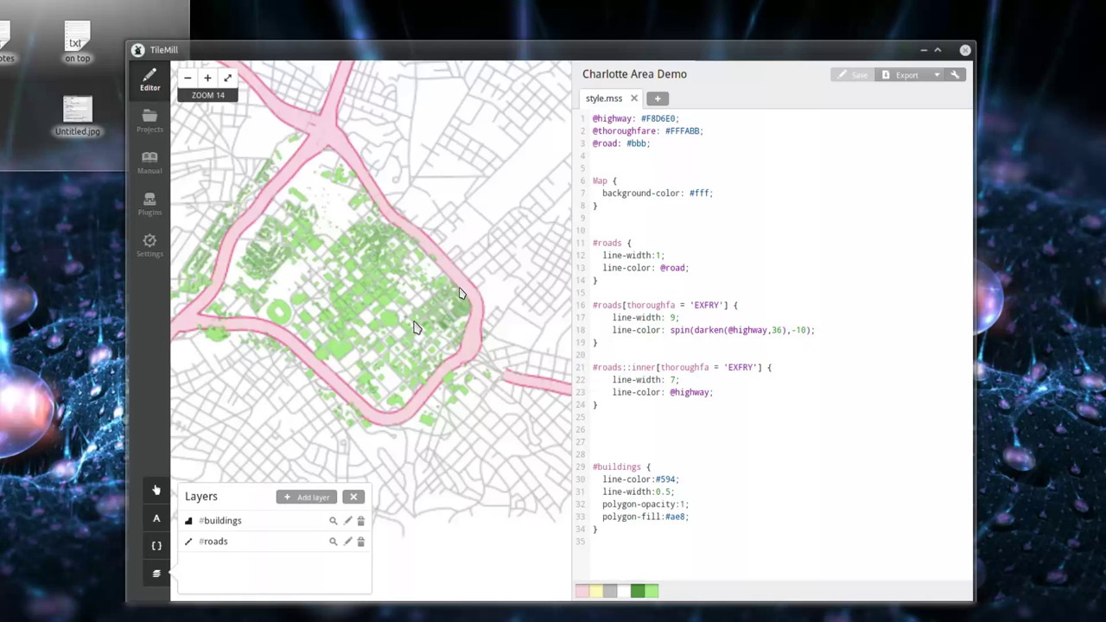
pyautogui.scroll(1, 378, 300)
pyautogui.scroll(-1, 383, 294)
pyautogui.moveTo(393, 302); pyautogui.dragTo(438, 320)
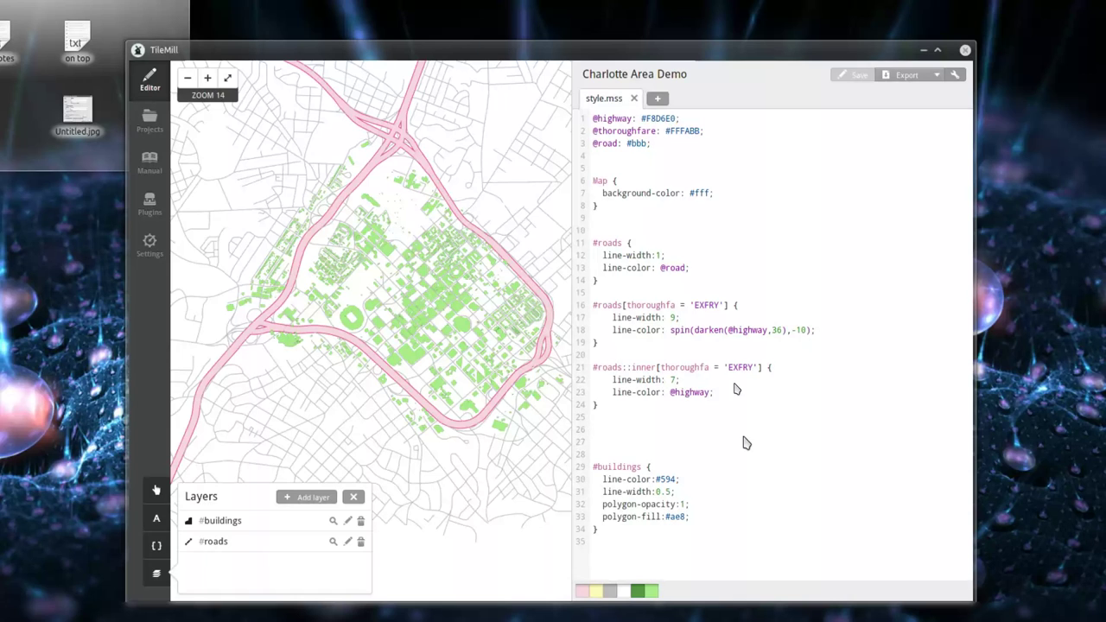
# - Restrict the #buildings selector to [zoom = 15] and save
pyautogui.press('Down')
pyautogui.press('Down')
pyautogui.press('Down')
pyautogui.press('Right')
pyautogui.press('Right')
pyautogui.press('Right')
pyautogui.press('Right')
pyautogui.press('Right')
pyautogui.press('Right')
pyautogui.press('Right')
pyautogui.press('Right')
pyautogui.press('Right')
pyautogui.write('[zoom')
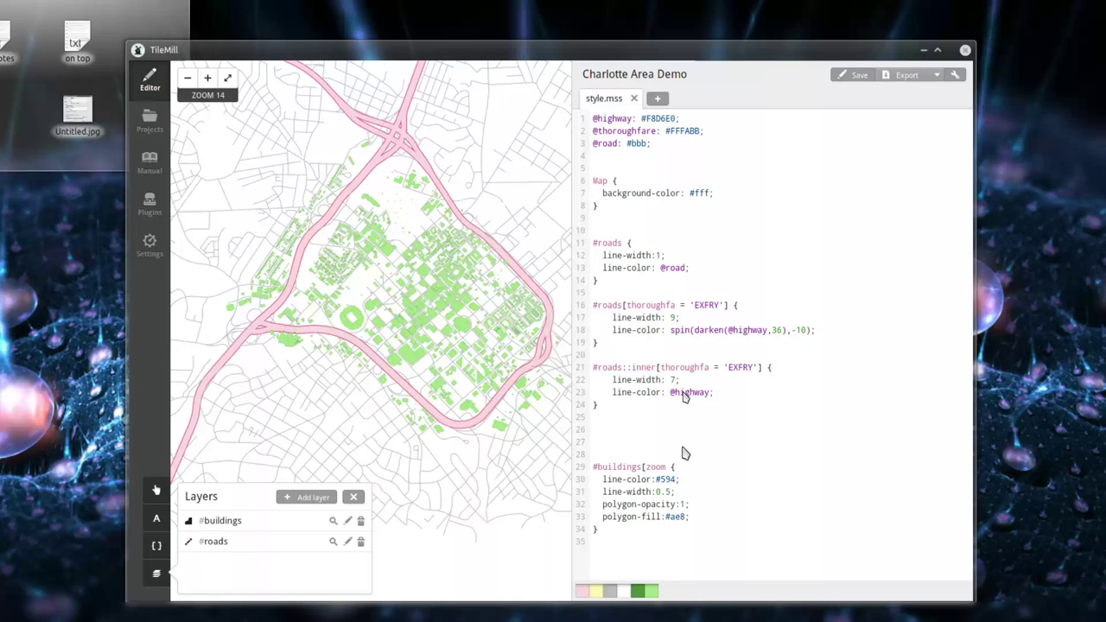
pyautogui.write(' = 15]')
pyautogui.hotkey('ctrl', 's')
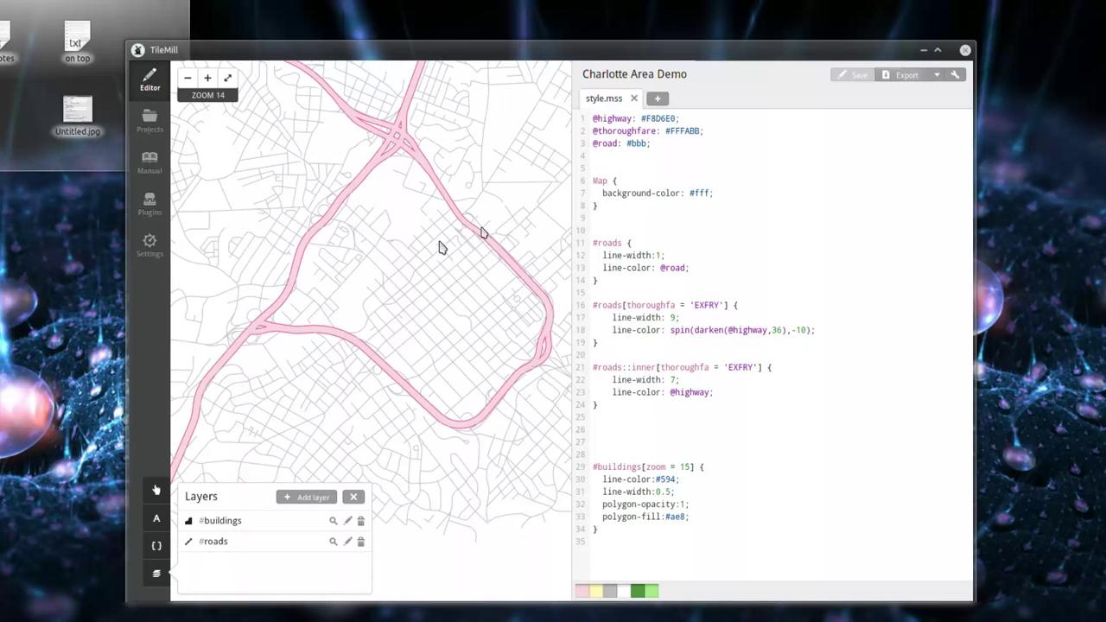
# - Check the buildings at zoom 15 and 16, then delete the [zoom = 15] filter
pyautogui.click(208, 80)
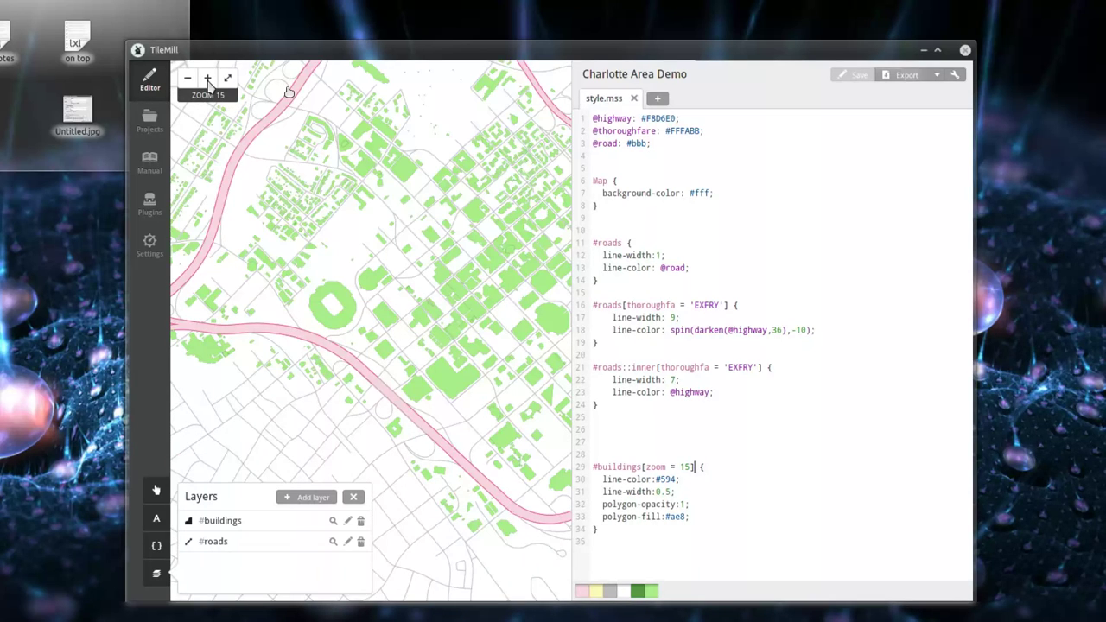
pyautogui.click(208, 81)
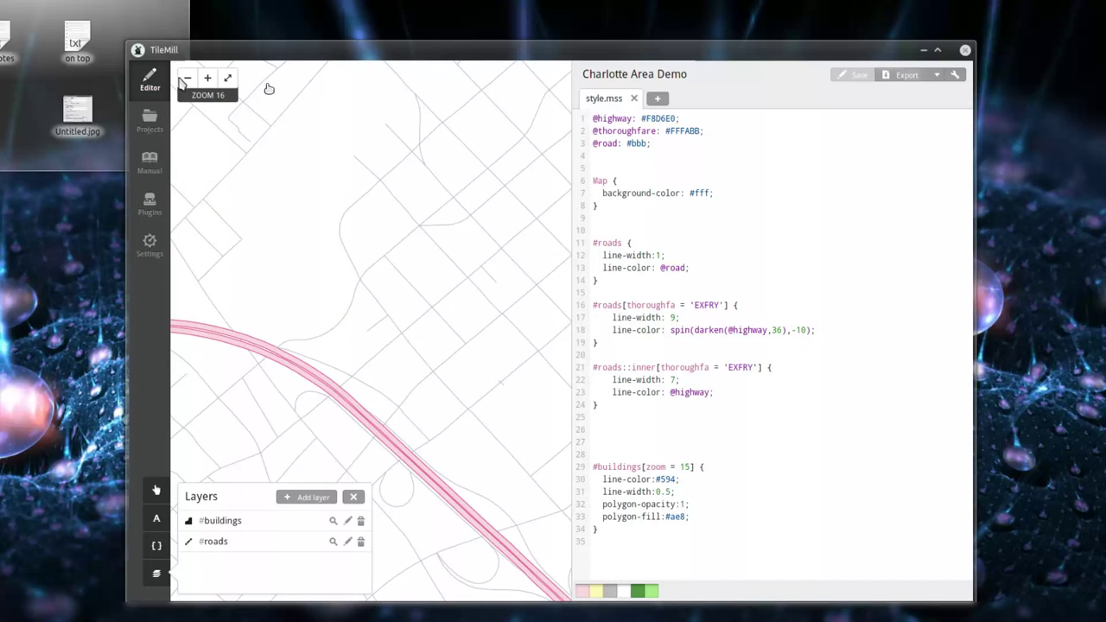
pyautogui.doubleClick(187, 78)
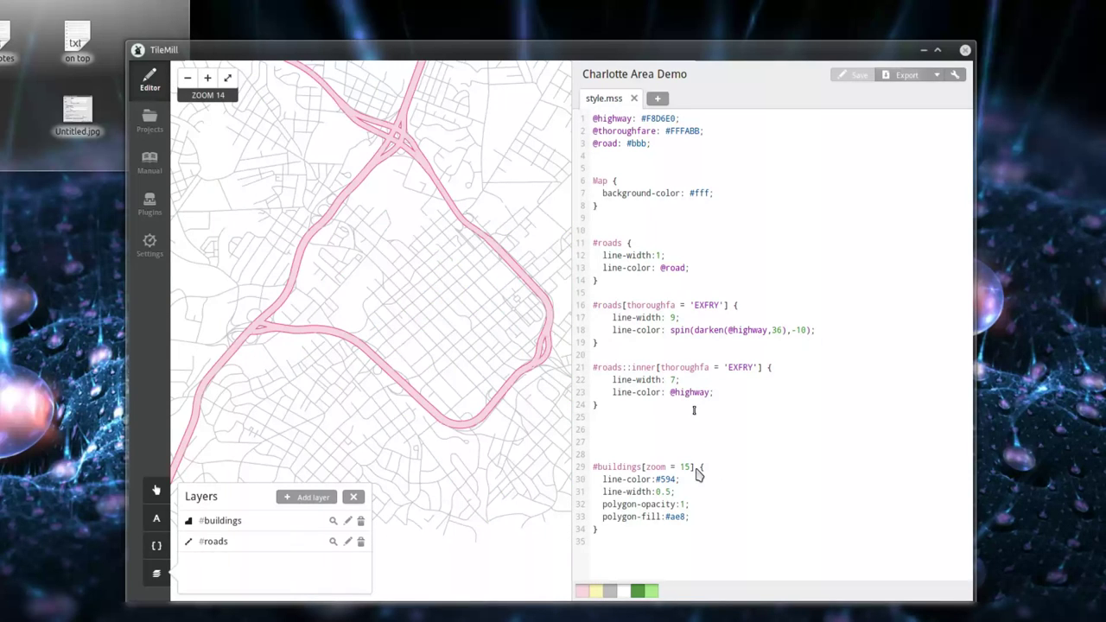
pyautogui.hotkey('shift', 'Left')
pyautogui.hotkey('shift', 'Left')
pyautogui.hotkey('shift', 'Left')
pyautogui.hotkey('shift', 'Left')
pyautogui.hotkey('shift', 'Left')
pyautogui.hotkey('shift', 'Left')
pyautogui.hotkey('shift', 'Left')
pyautogui.hotkey('shift', 'Left')
pyautogui.hotkey('shift', 'Left')
pyautogui.hotkey('shift', 'Left')
pyautogui.hotkey('shift', 'Left')
pyautogui.press('BackSpace')
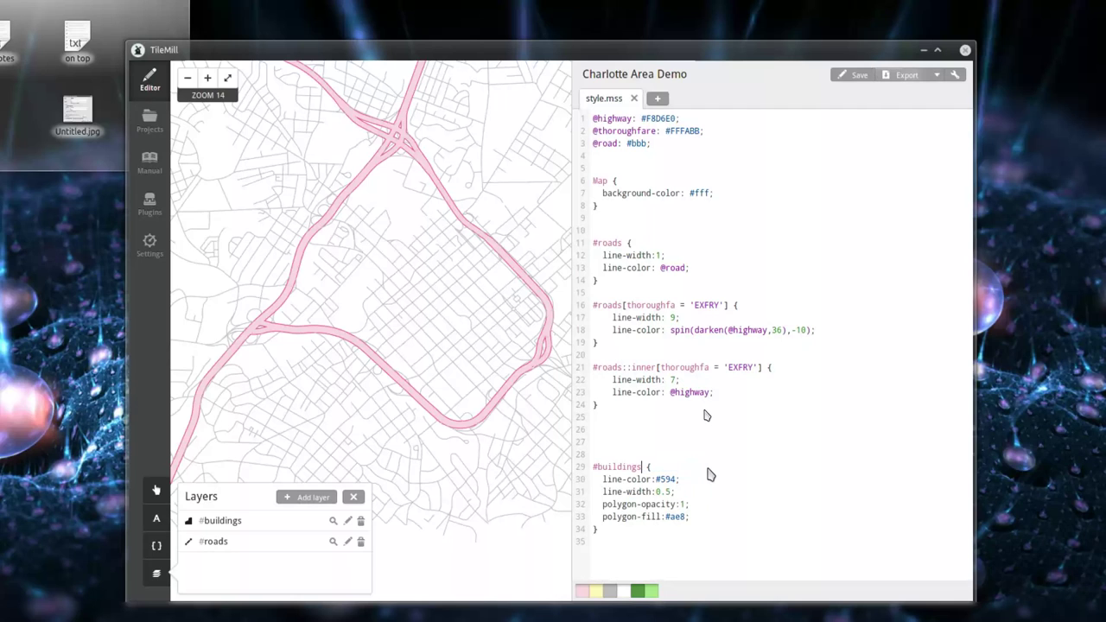
# - Save style.mss so the unfiltered #buildings style renders green footprints again at zoom 14
pyautogui.hotkey('ctrl', 's')
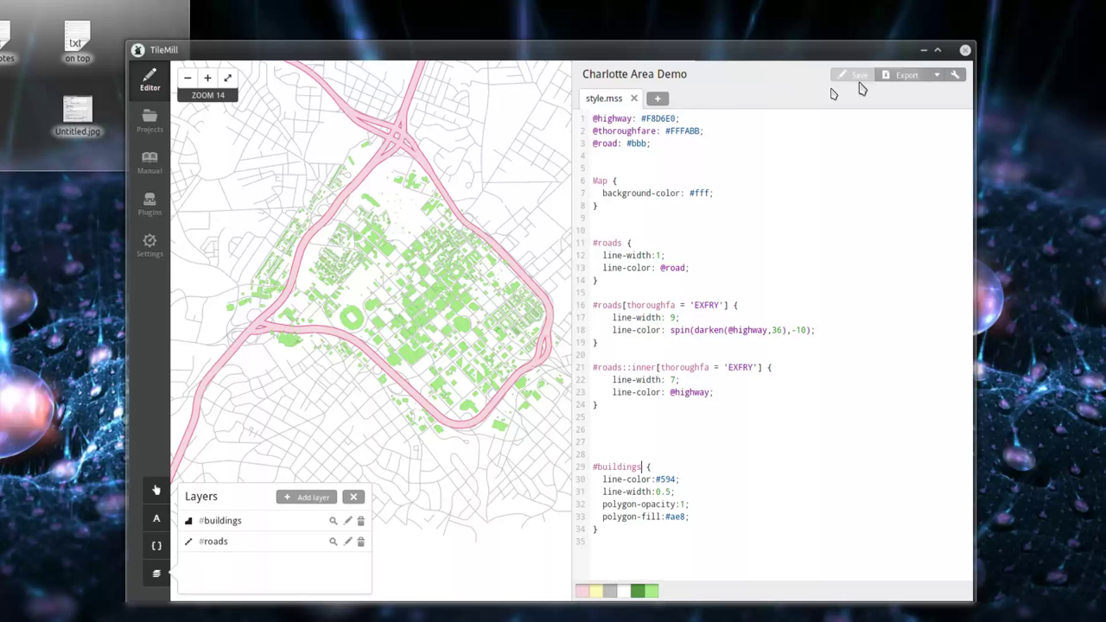
# - Choose MBTiles export for Charlotte Area Demo, then switch to Sqliteman's demo.mbtiles tile count
pyautogui.click(937, 75)
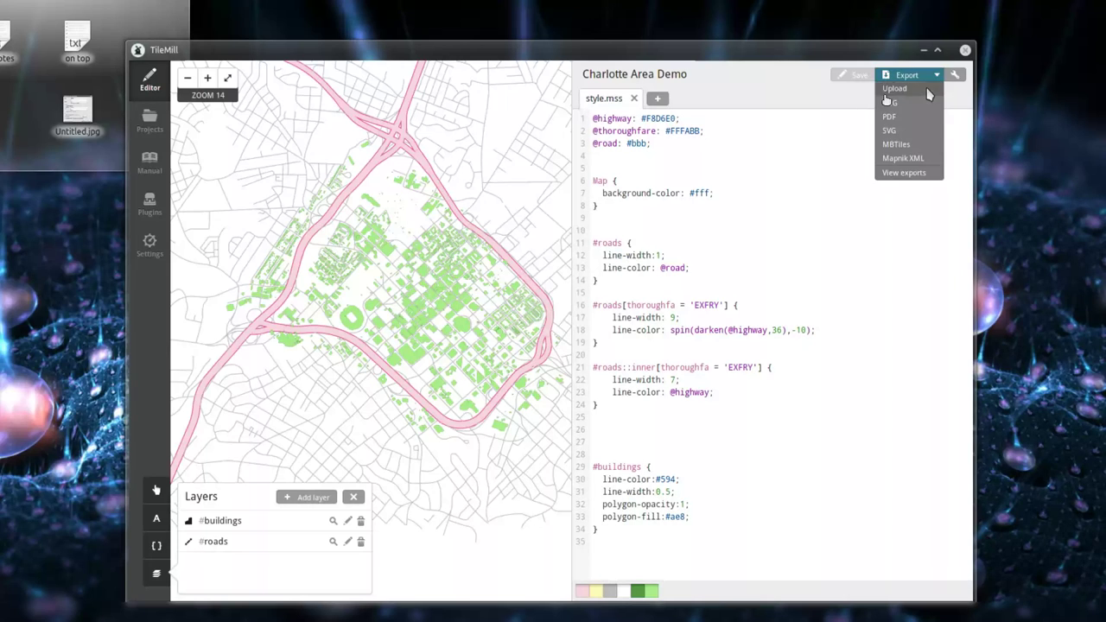
pyautogui.click(894, 144)
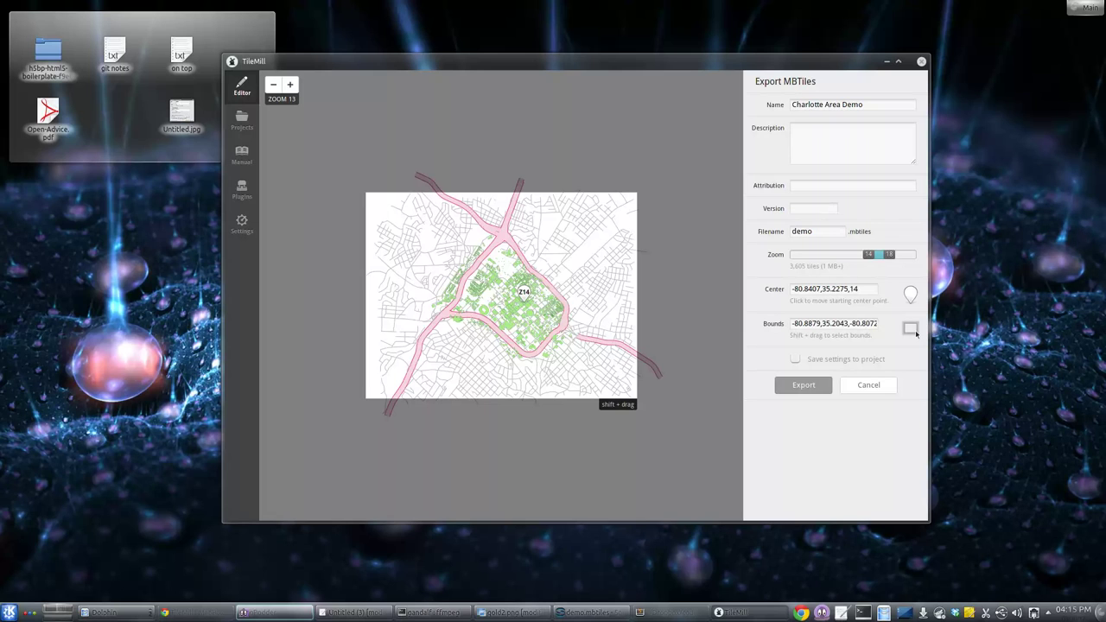
pyautogui.hotkey('alt', 'Tab')
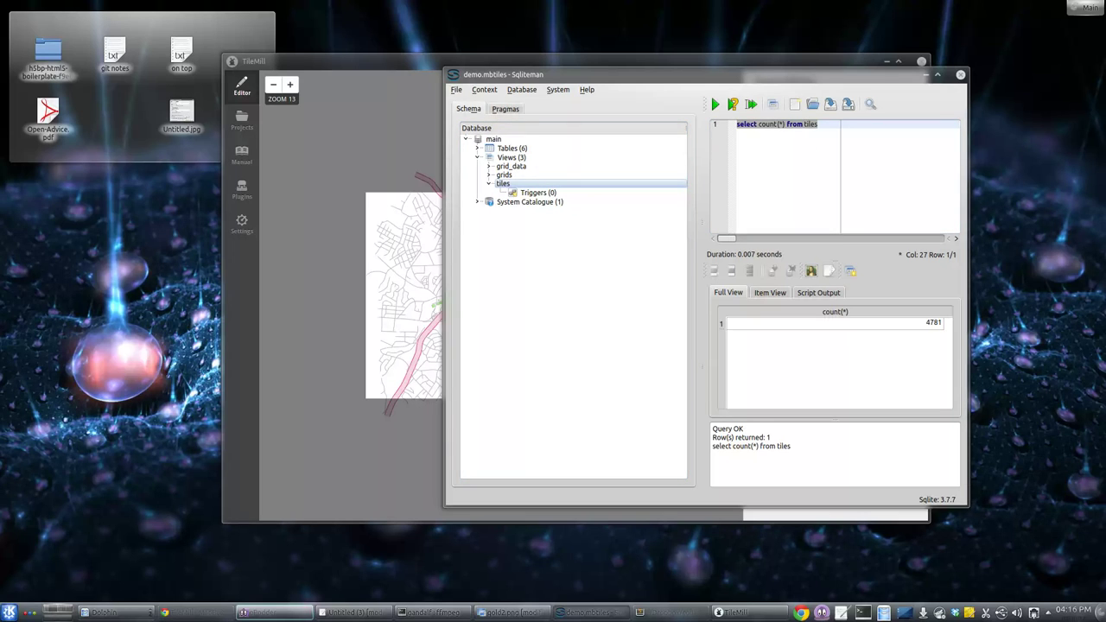
# - Move the KSnapshot window left, clear of Sqliteman's 4781-tile count
pyautogui.moveTo(810, 32); pyautogui.dragTo(627, 41)
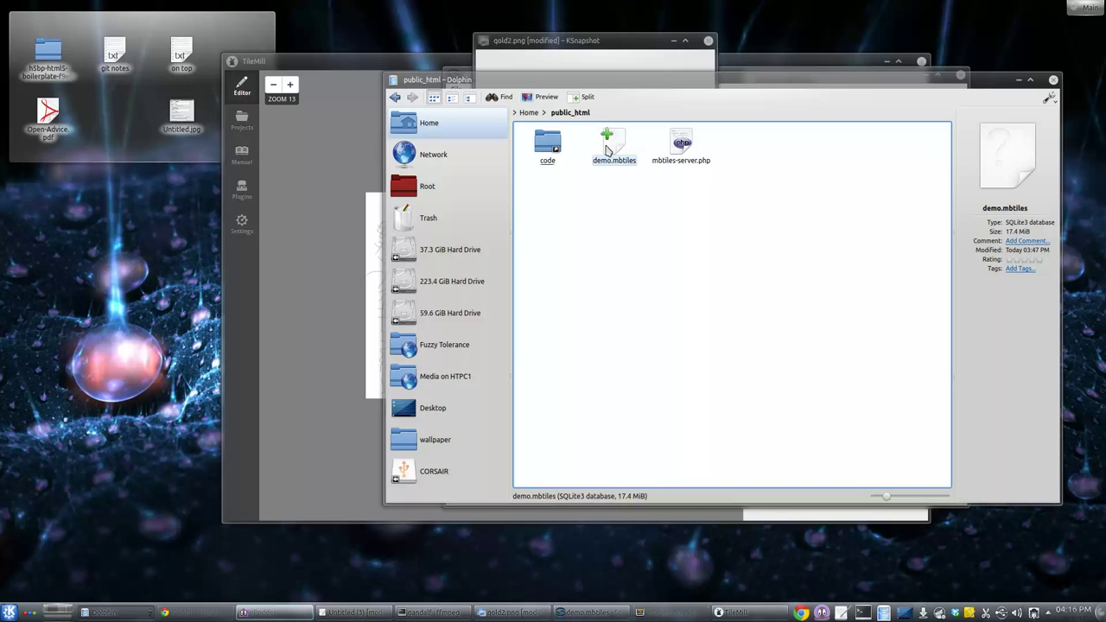
# - Minimise the Dolphin window showing public_html with demo.mbtiles and mbtiles-server.php
pyautogui.click(1018, 80)
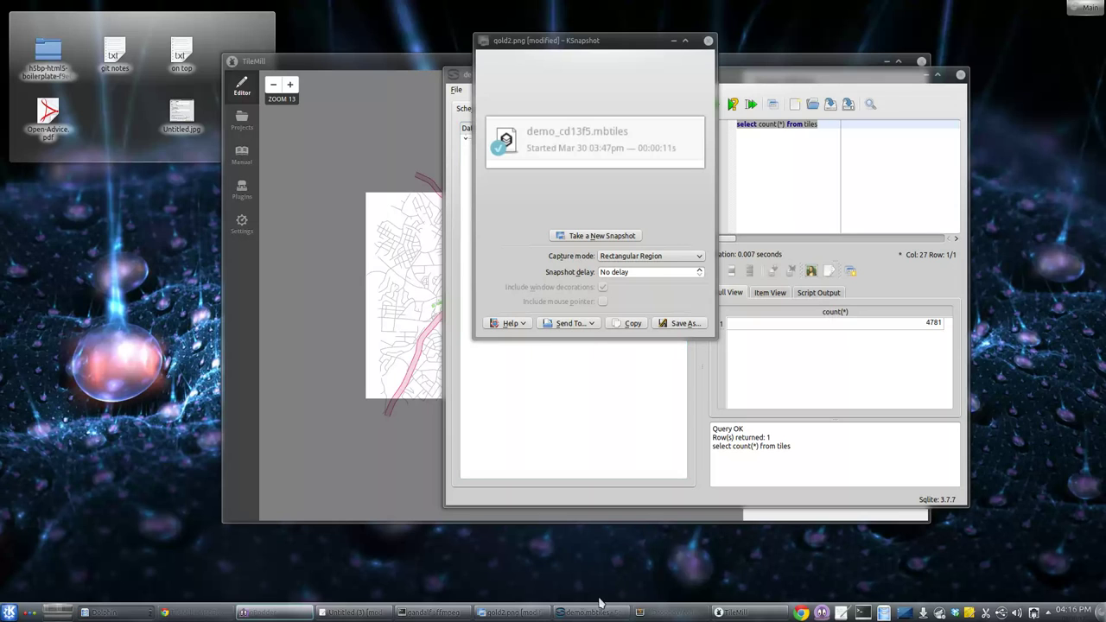
# - Bring up the localhost mbtiles-demo page in Chrome and zoom the Leaflet map in on downtown
pyautogui.click(220, 614)
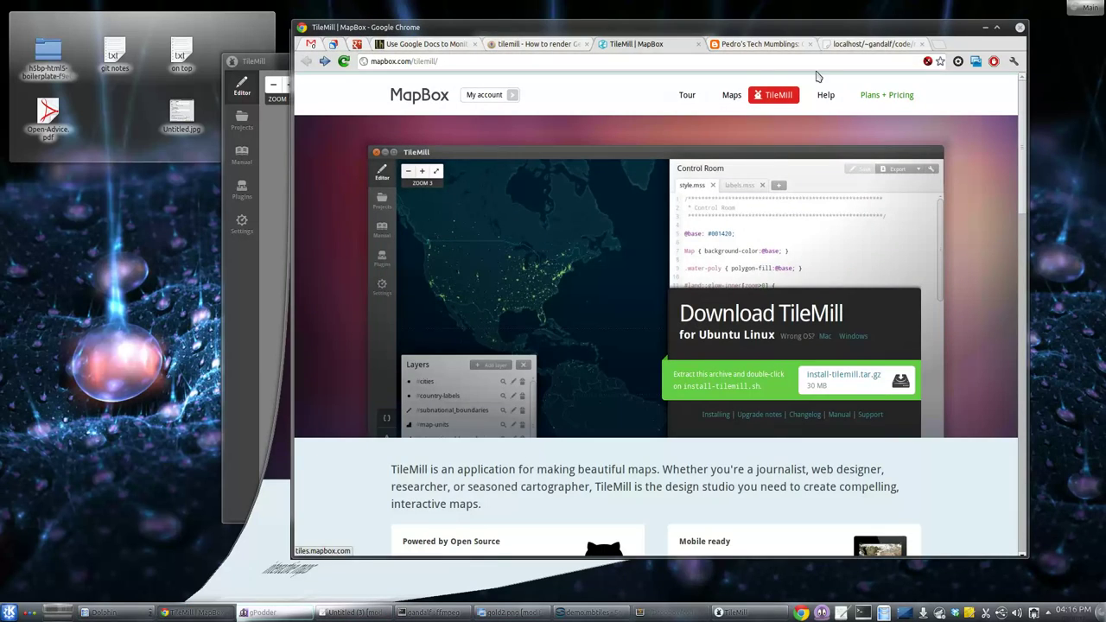
pyautogui.click(860, 45)
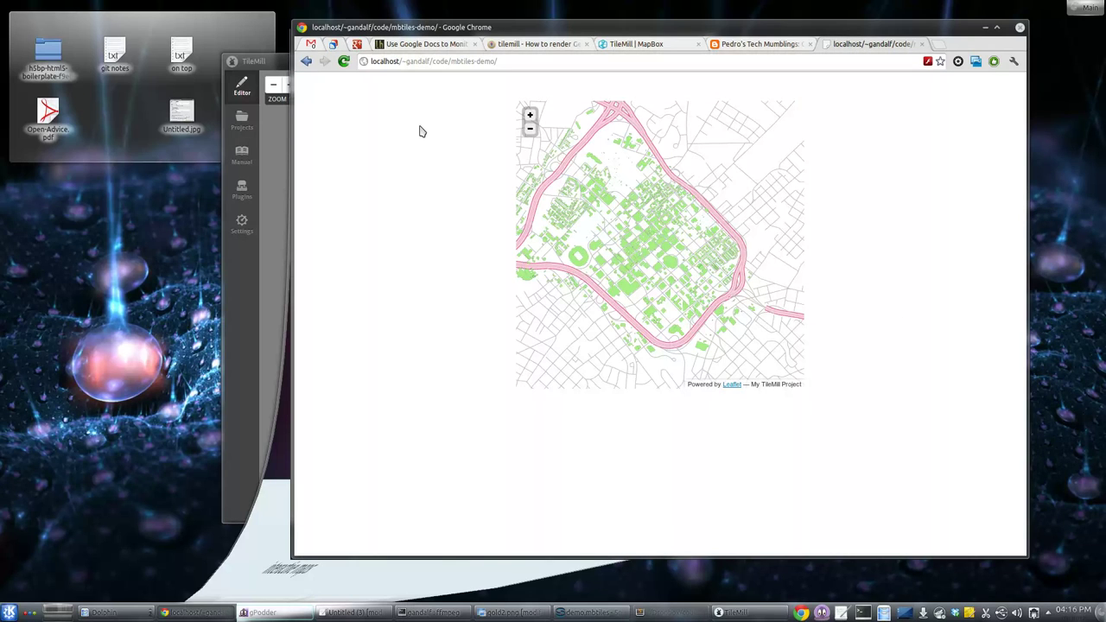
pyautogui.click(529, 115)
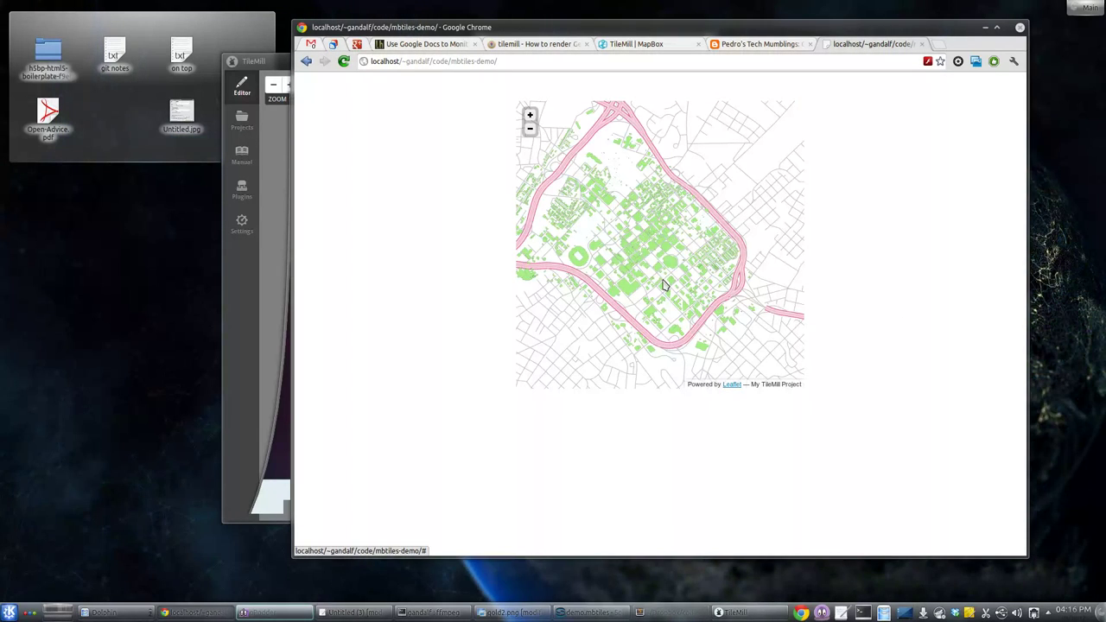
pyautogui.doubleClick(664, 286)
pyautogui.doubleClick(672, 247)
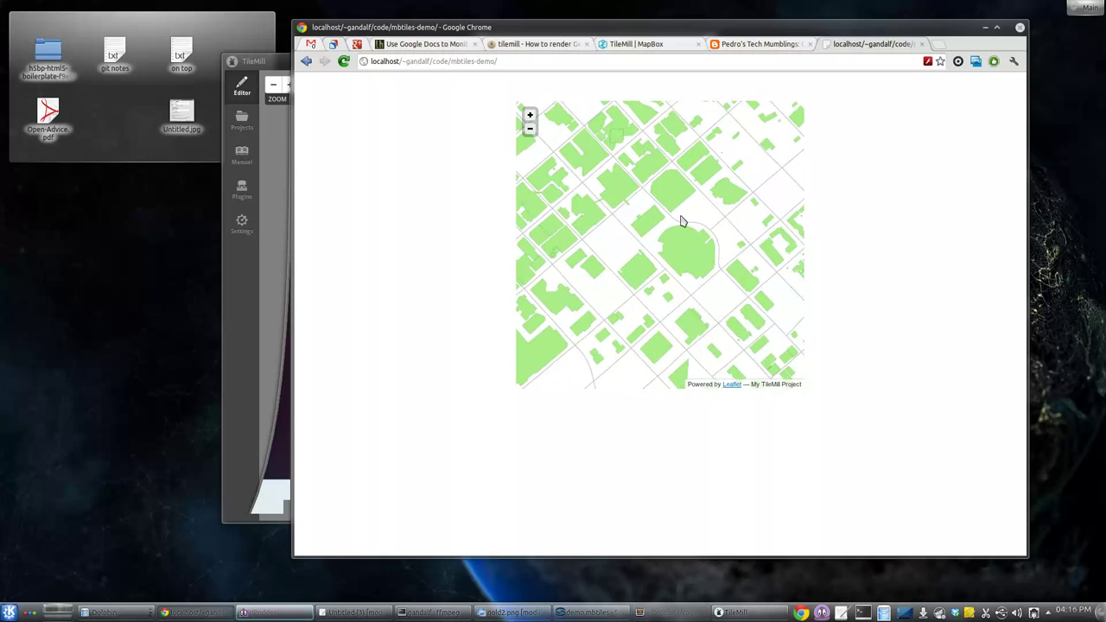
pyautogui.doubleClick(682, 222)
pyautogui.scroll(-2, 765, 259)
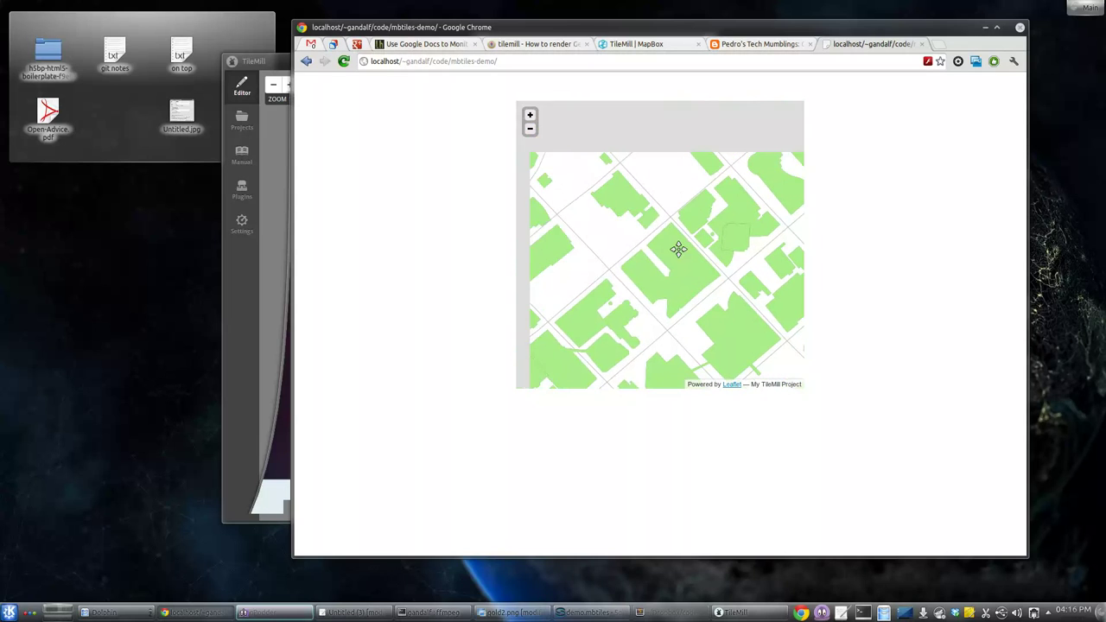
pyautogui.scroll(1, 696, 235)
pyautogui.scroll(-2, 772, 272)
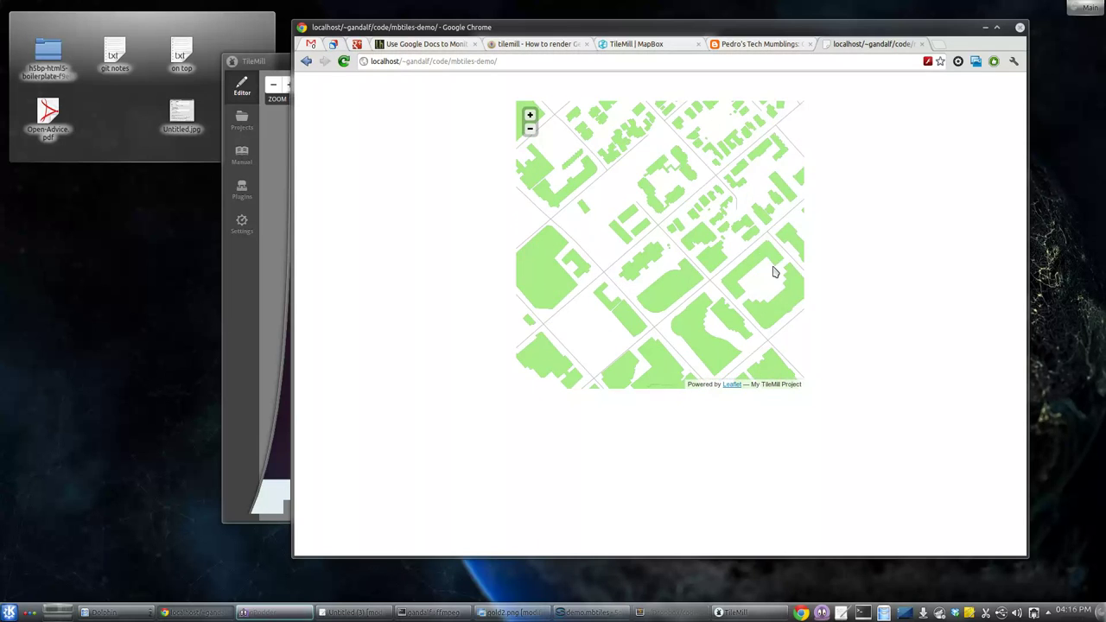
# - Pan the map to another block of buildings and zoom in and out around it
pyautogui.moveTo(751, 276); pyautogui.dragTo(650, 223)
pyautogui.scroll(1, 686, 230)
pyautogui.scroll(2, 665, 279)
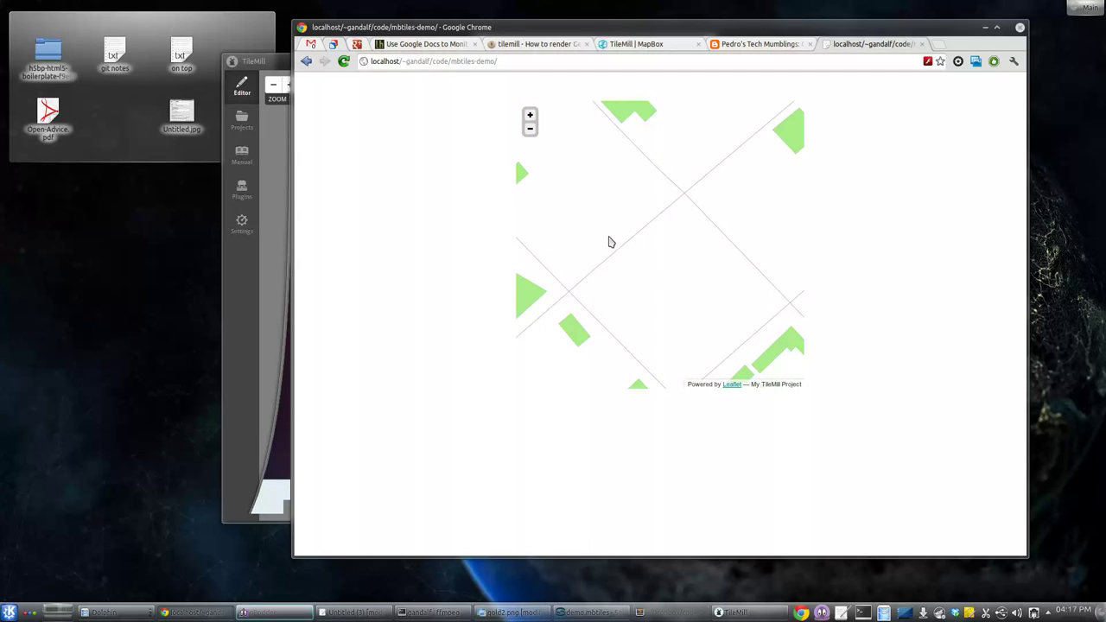
pyautogui.scroll(-3, 610, 242)
pyautogui.scroll(-1, 728, 264)
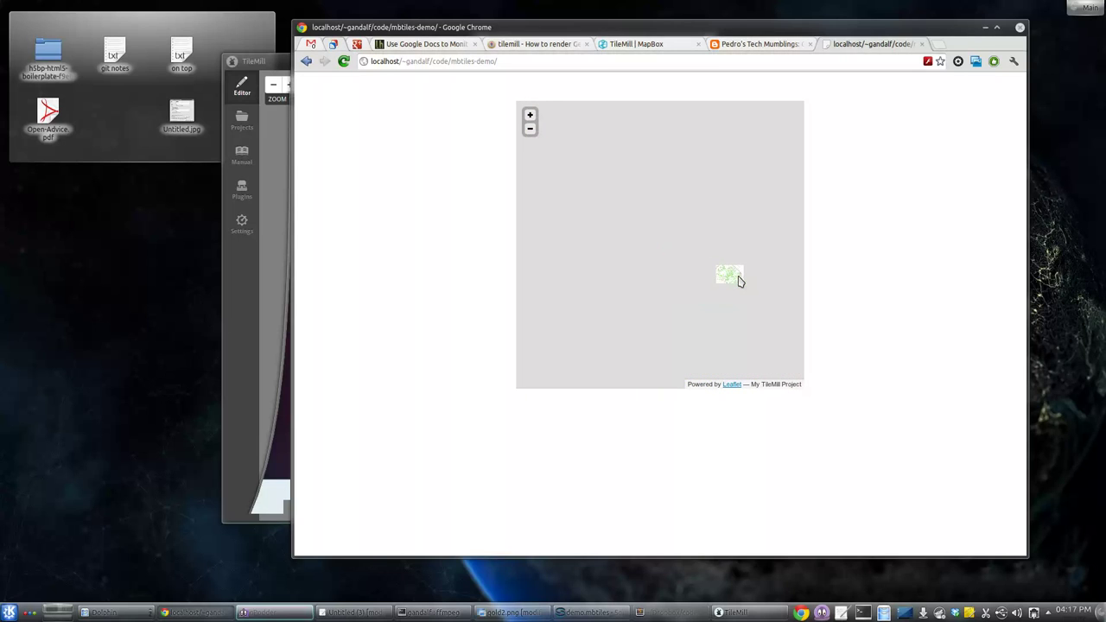
# - Reload the mbtiles-demo page so the tiles render, then check them at several zoom levels
pyautogui.click(343, 61)
pyautogui.scroll(1, 662, 264)
pyautogui.scroll(-3, 663, 265)
pyautogui.scroll(3, 664, 267)
pyautogui.scroll(1, 674, 264)
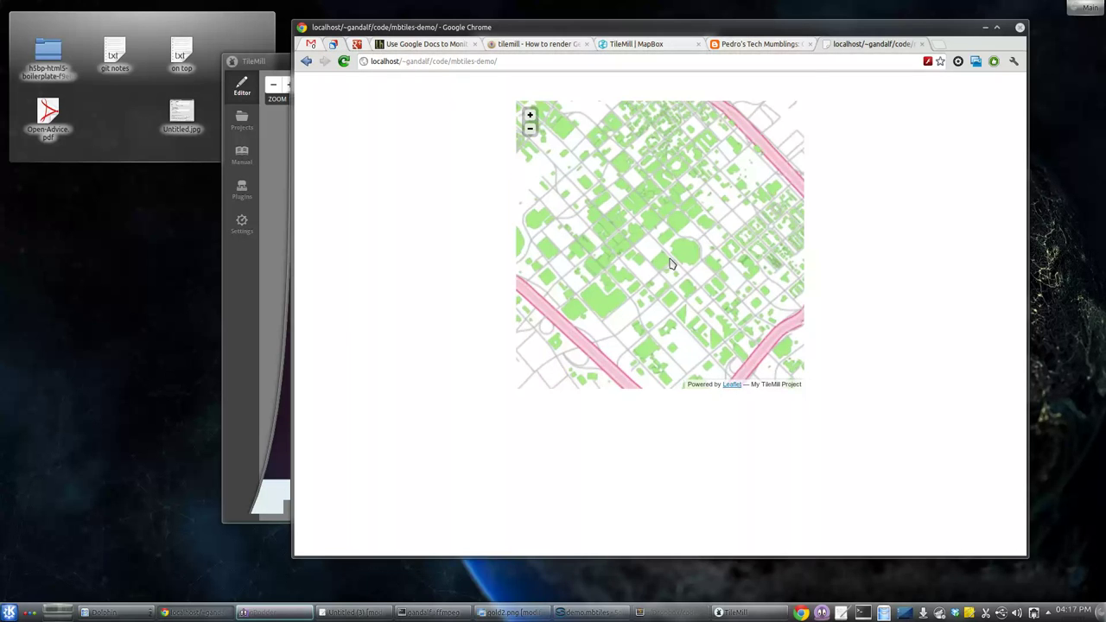
pyautogui.scroll(1, 679, 263)
# - Pan across the campus streets and centre the stadium, zooming in and out
pyautogui.moveTo(600, 202); pyautogui.dragTo(631, 212)
pyautogui.scroll(1, 683, 234)
pyautogui.scroll(-1, 632, 212)
pyautogui.scroll(1, 637, 227)
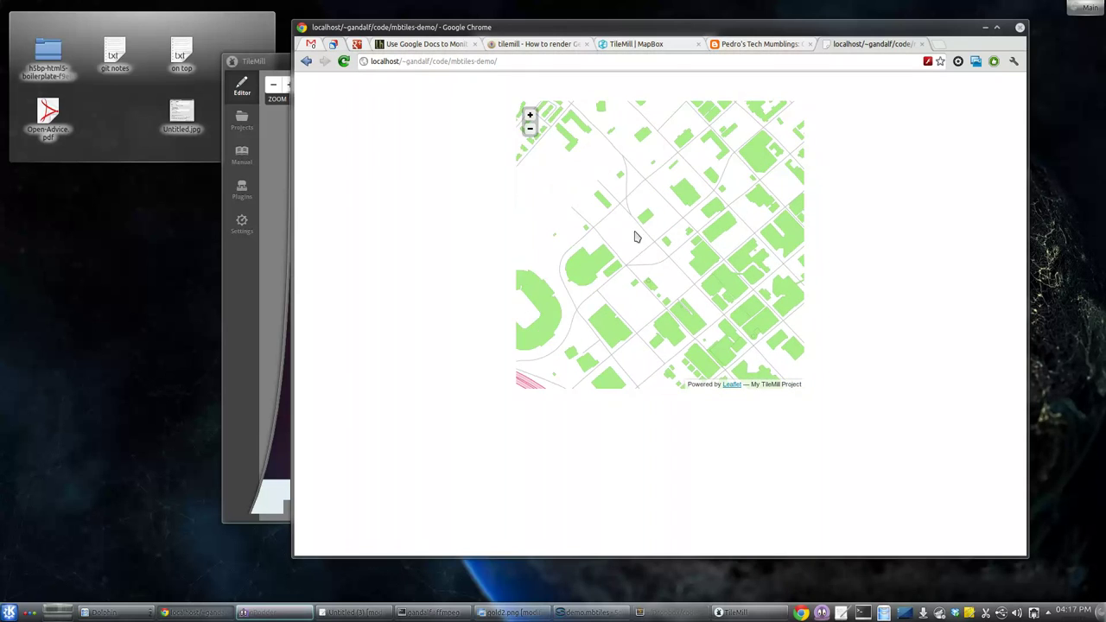
pyautogui.scroll(1, 585, 215)
pyautogui.moveTo(617, 213); pyautogui.dragTo(629, 157)
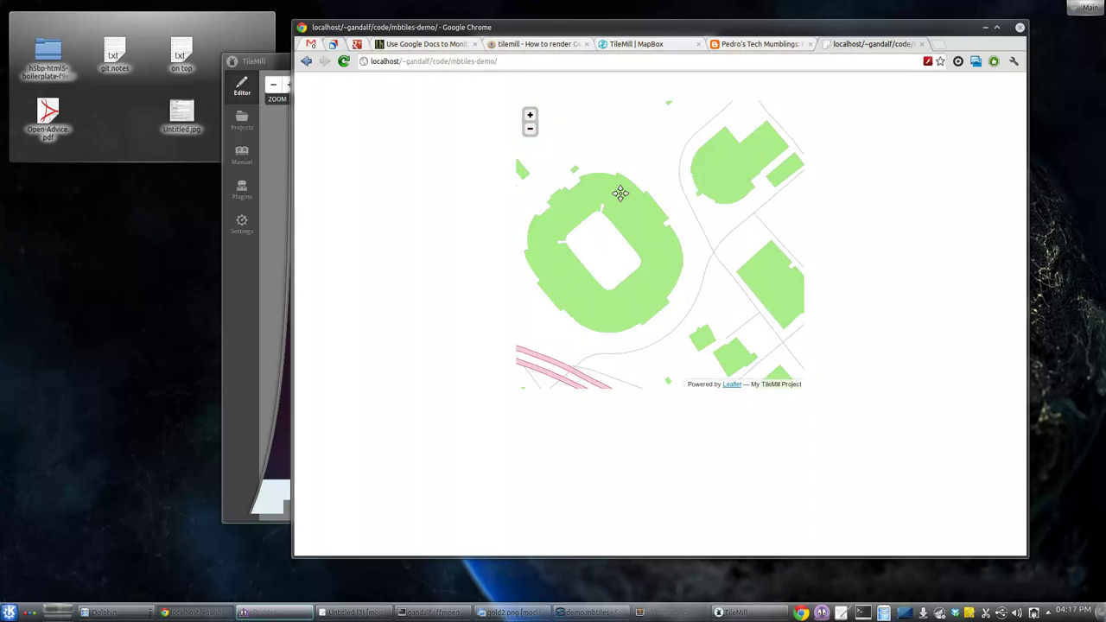
pyautogui.scroll(-1, 723, 294)
pyautogui.scroll(-1, 720, 292)
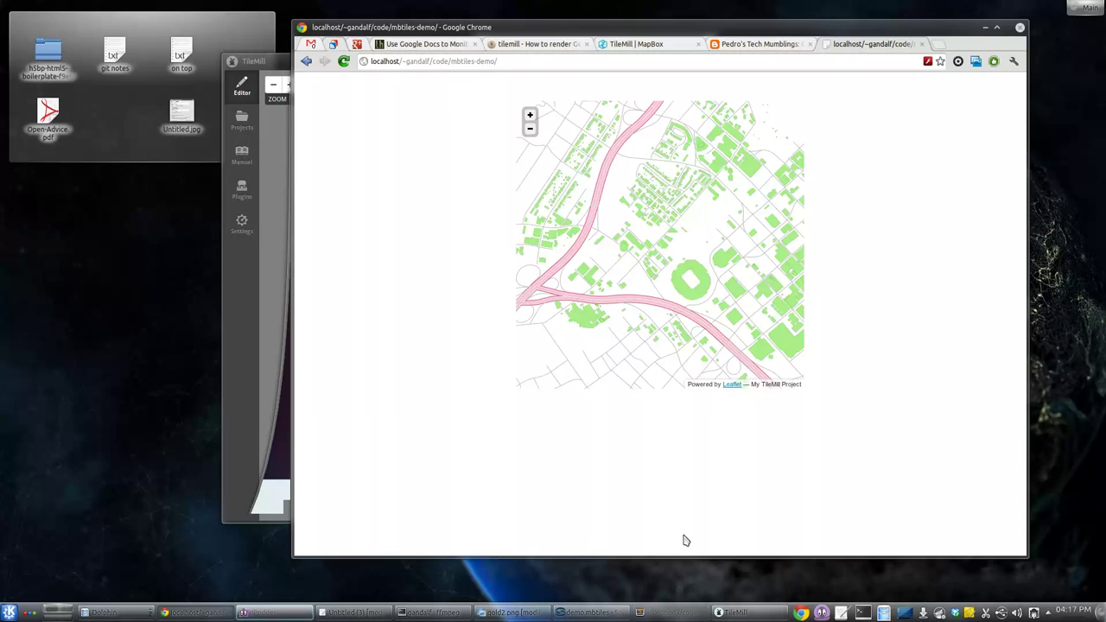
# - Raise index.html in Sublime Text 2, showing the L.TileLayer pointed at mbtiles-server.php?db=demo.mbtiles
pyautogui.click(669, 617)
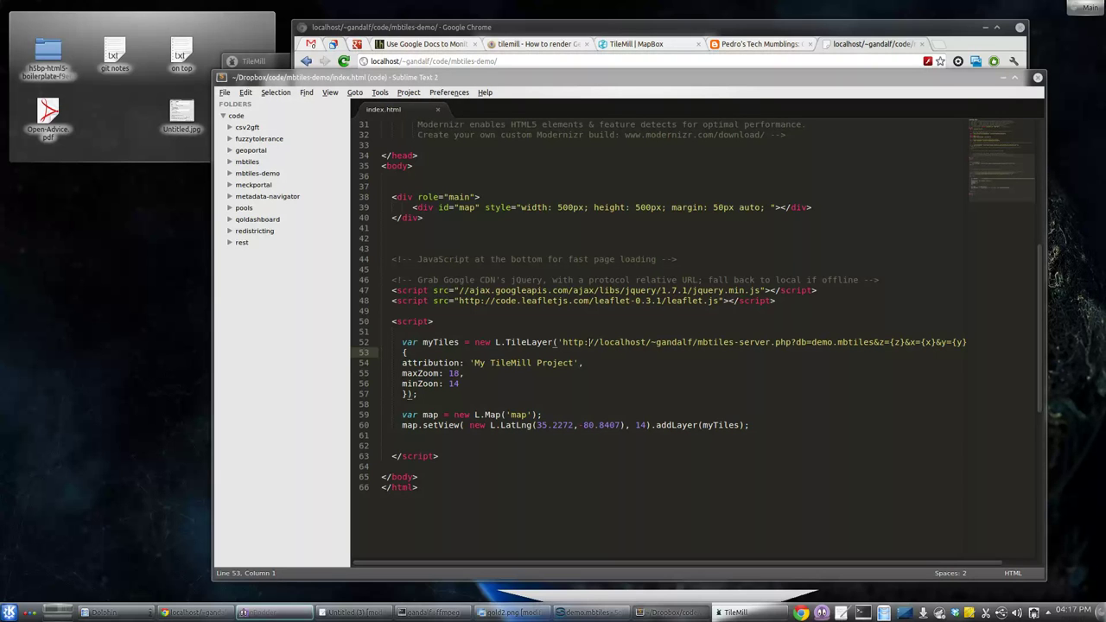
pyautogui.moveTo(658, 78)
pyautogui.mouseDown()
pyautogui.moveTo(635, 88)
pyautogui.moveTo(651, 83)
pyautogui.mouseUp()
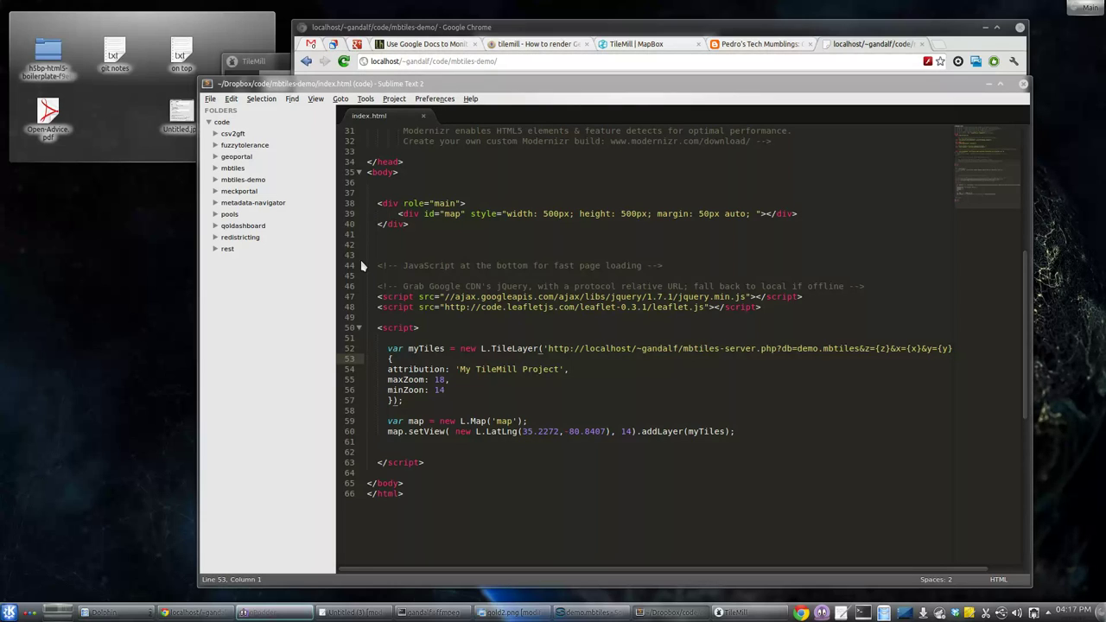
# - Open mbtiles-server.php from the mbtiles folder and scroll through the PHP tile server code
pyautogui.click(216, 168)
pyautogui.click(258, 204)
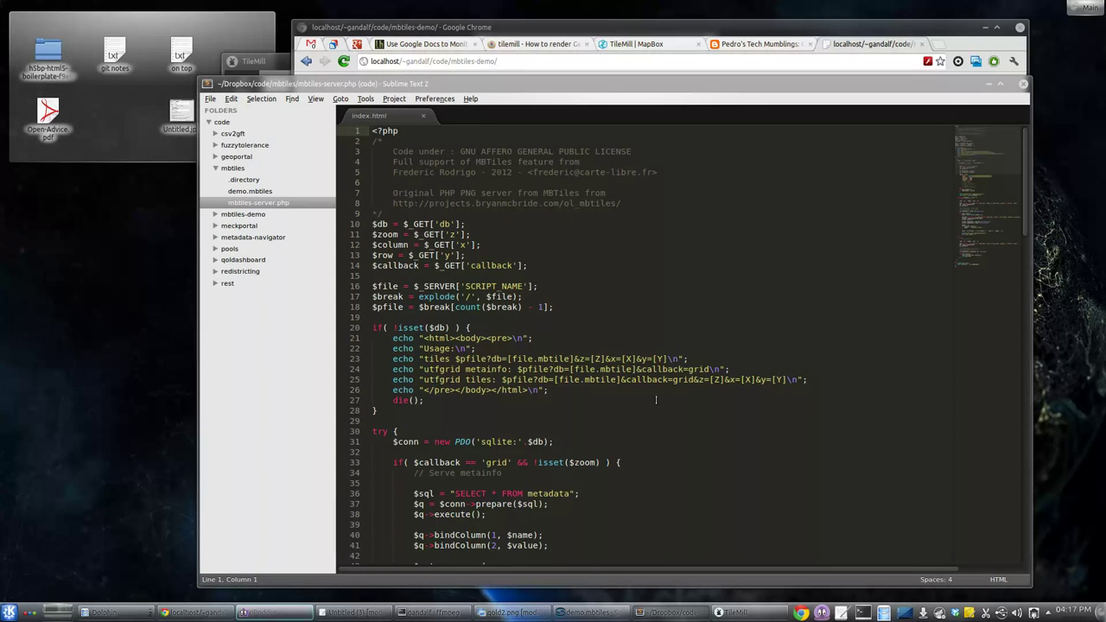
pyautogui.scroll(-7, 656, 400)
pyautogui.scroll(-20, 656, 398)
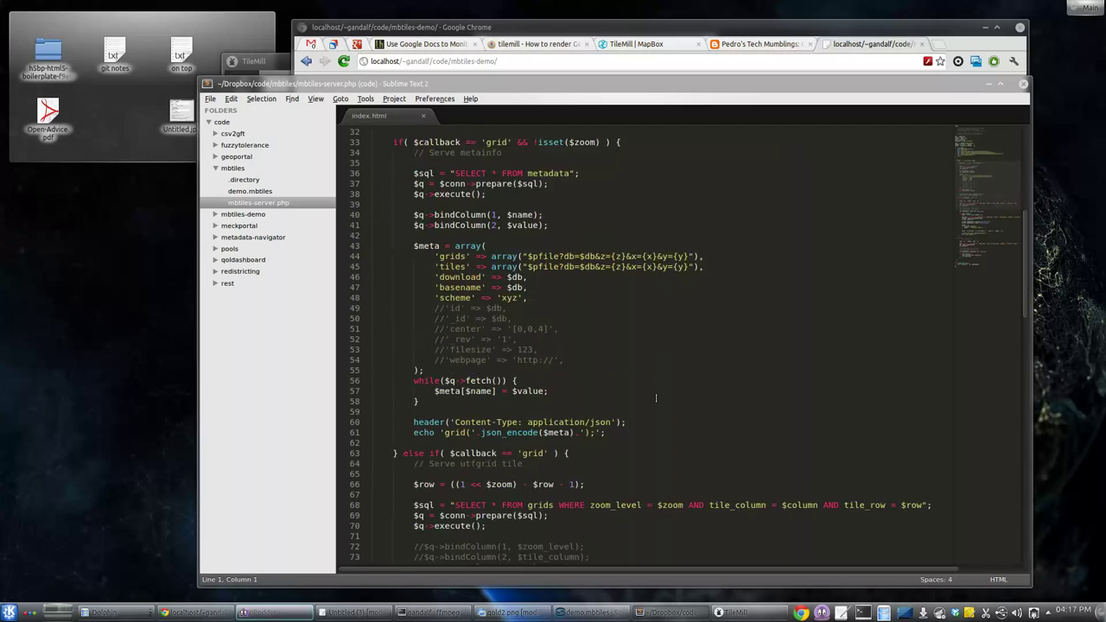
pyautogui.scroll(20, 656, 399)
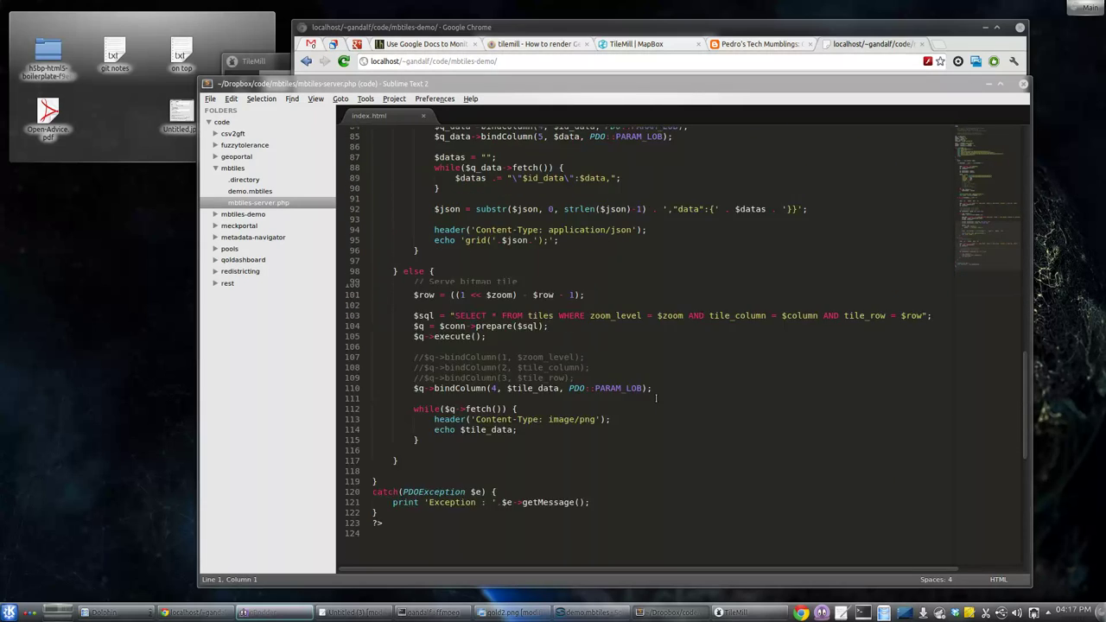
pyautogui.scroll(5, 656, 398)
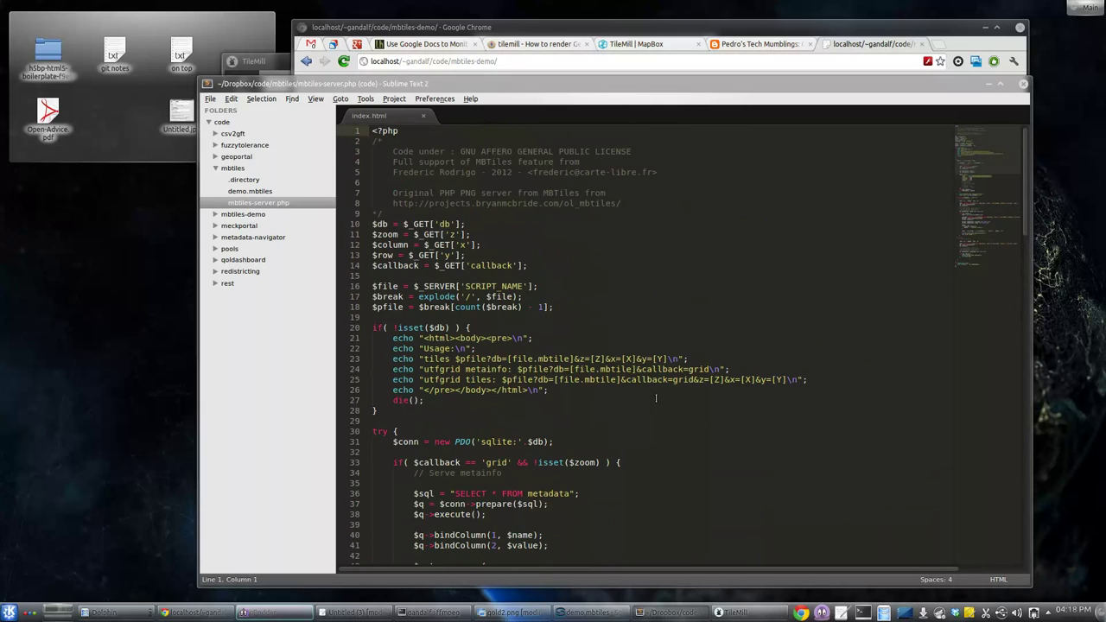
pyautogui.moveTo(586, 83); pyautogui.dragTo(459, 70)
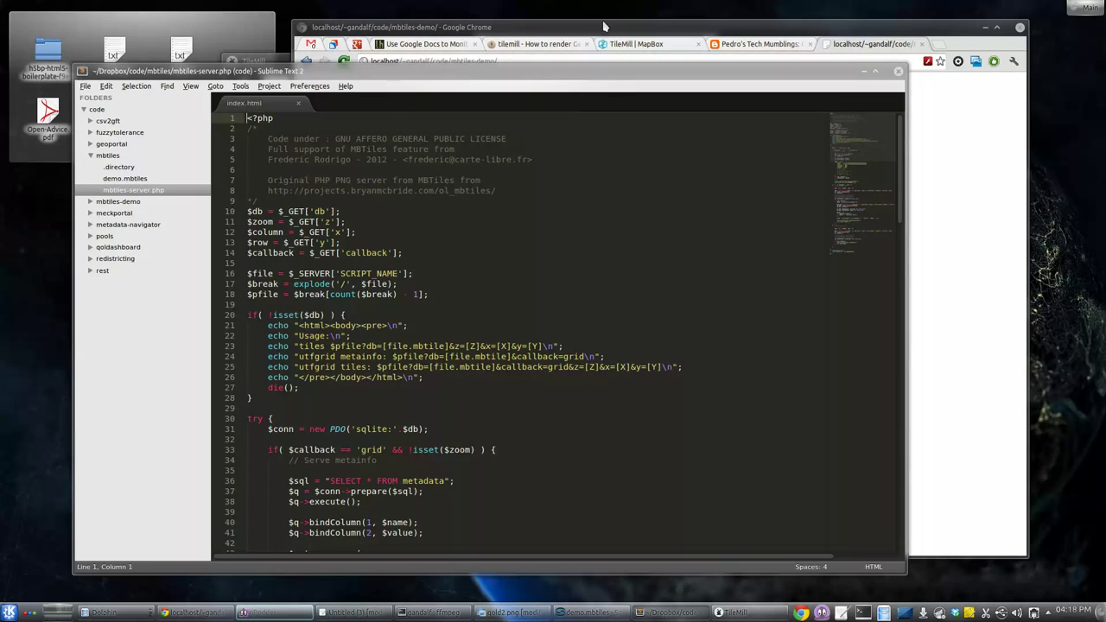
pyautogui.click(840, 31)
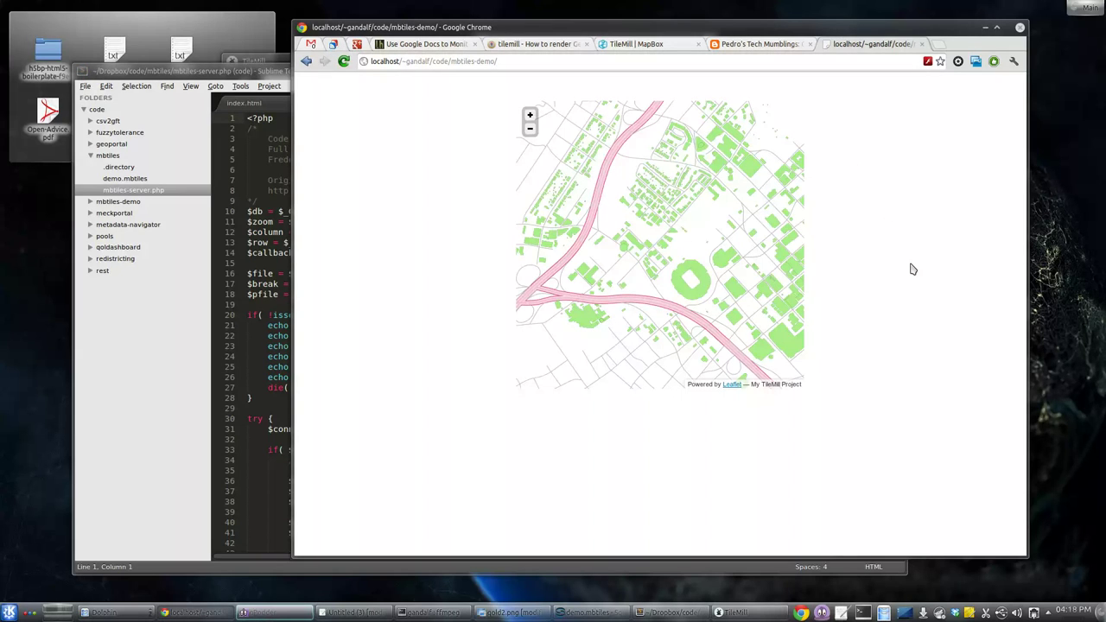
# - Zoom and pan the Leaflet map around the pink expressway
pyautogui.scroll(1, 662, 267)
pyautogui.scroll(-1, 734, 259)
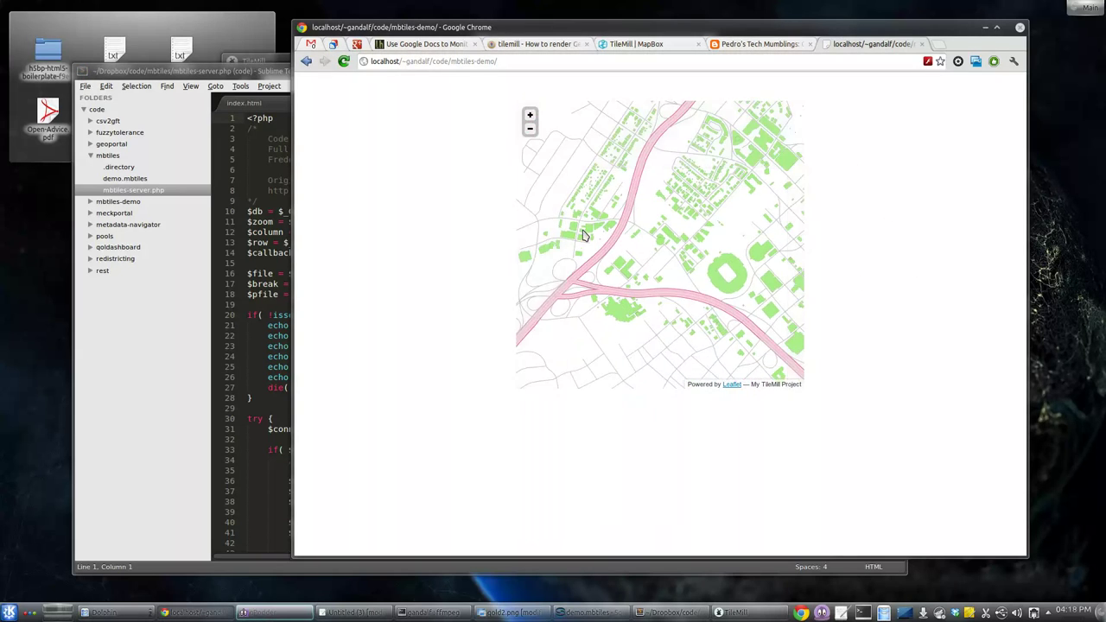
pyautogui.moveTo(583, 235); pyautogui.dragTo(637, 247)
pyautogui.scroll(1, 662, 234)
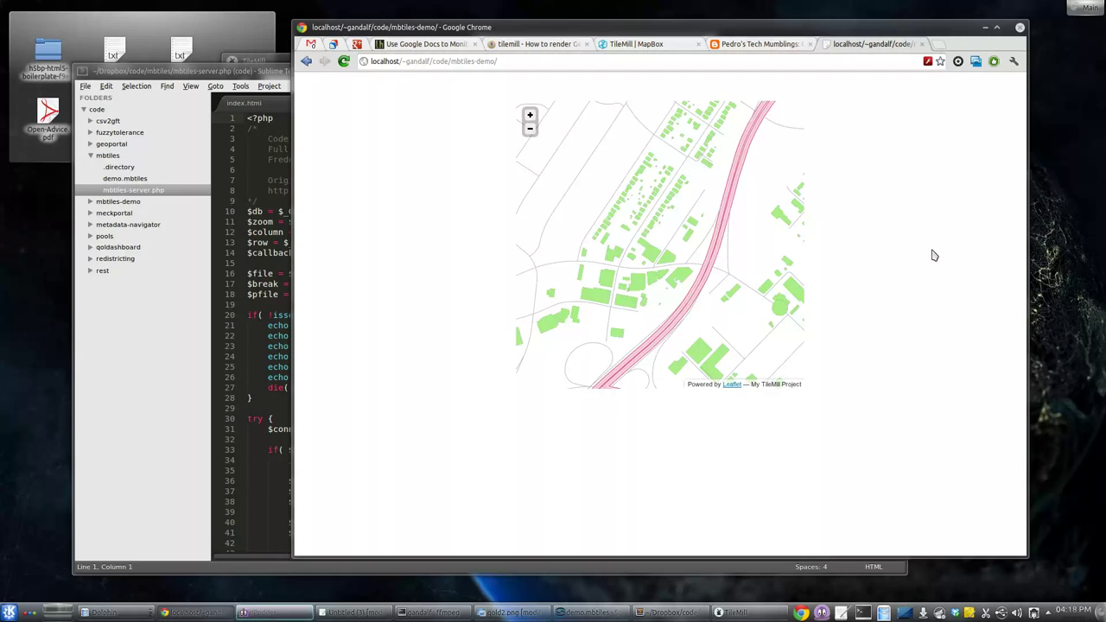
pyautogui.scroll(1, 670, 254)
# - Pan east of the expressway to a dense block of residential buildings and zoom out
pyautogui.moveTo(761, 250); pyautogui.dragTo(618, 257)
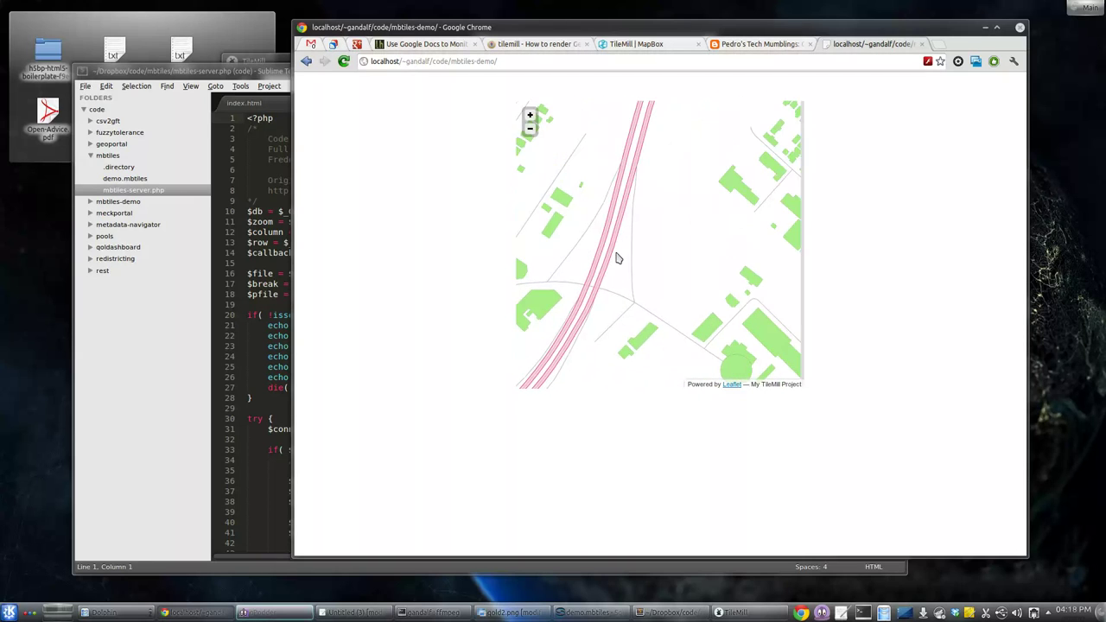
pyautogui.scroll(1, 741, 299)
pyautogui.scroll(1, 768, 250)
pyautogui.moveTo(773, 254); pyautogui.dragTo(684, 289)
pyautogui.scroll(-1, 726, 225)
pyautogui.scroll(-1, 696, 226)
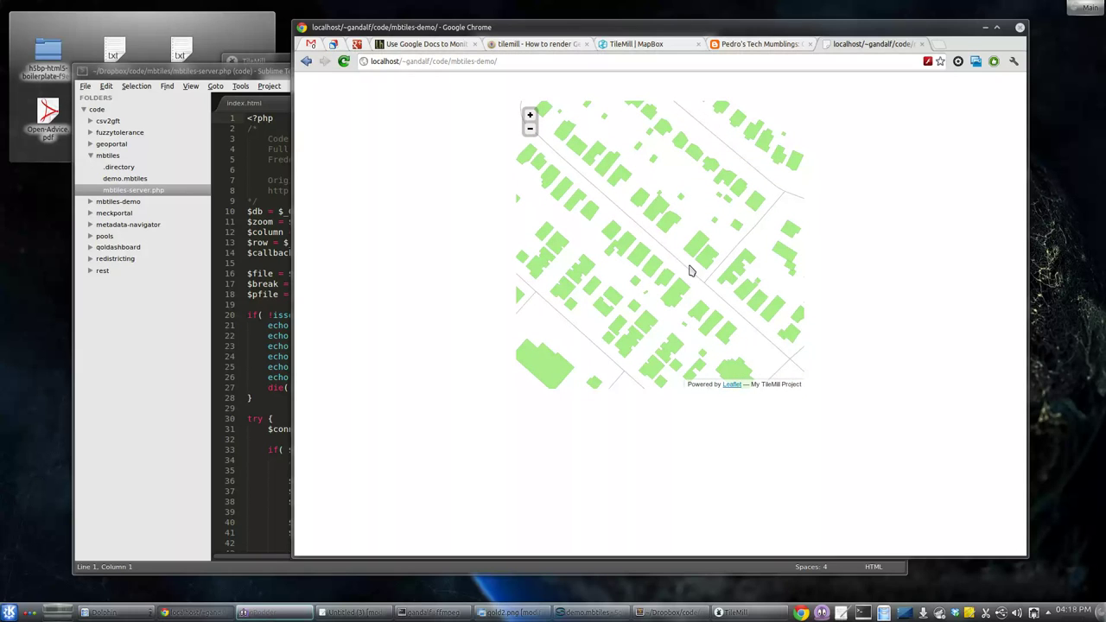
pyautogui.scroll(-1, 691, 264)
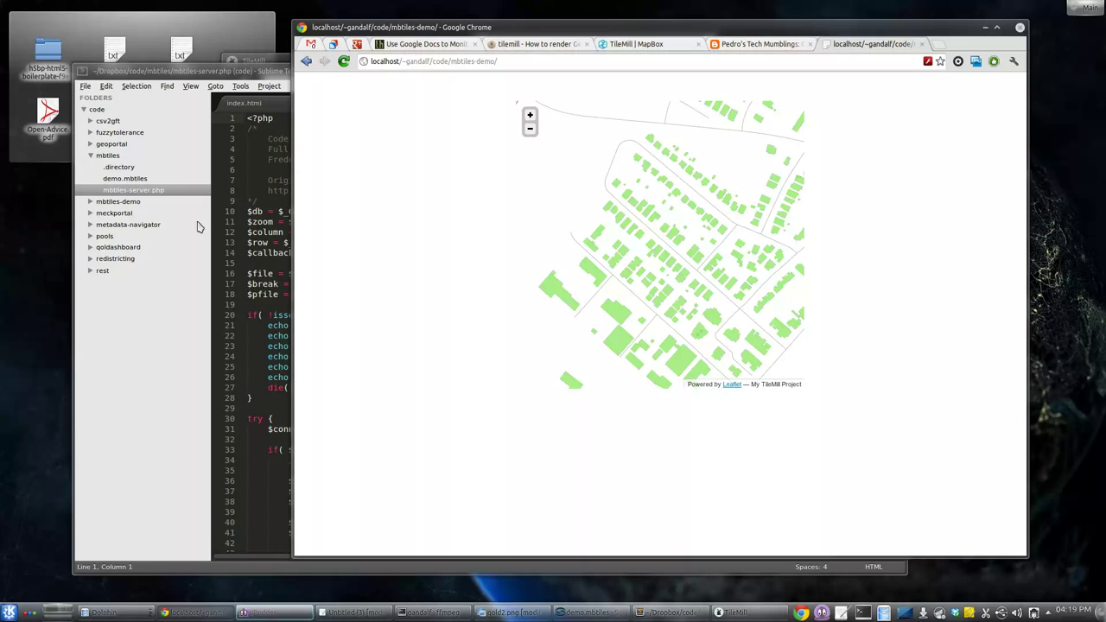
pyautogui.moveTo(512, 33); pyautogui.dragTo(469, 35)
# - Return to TileMill's Export MBTiles settings for Charlotte Area Demo (filename demo, zoom 14–18)
pyautogui.click(229, 74)
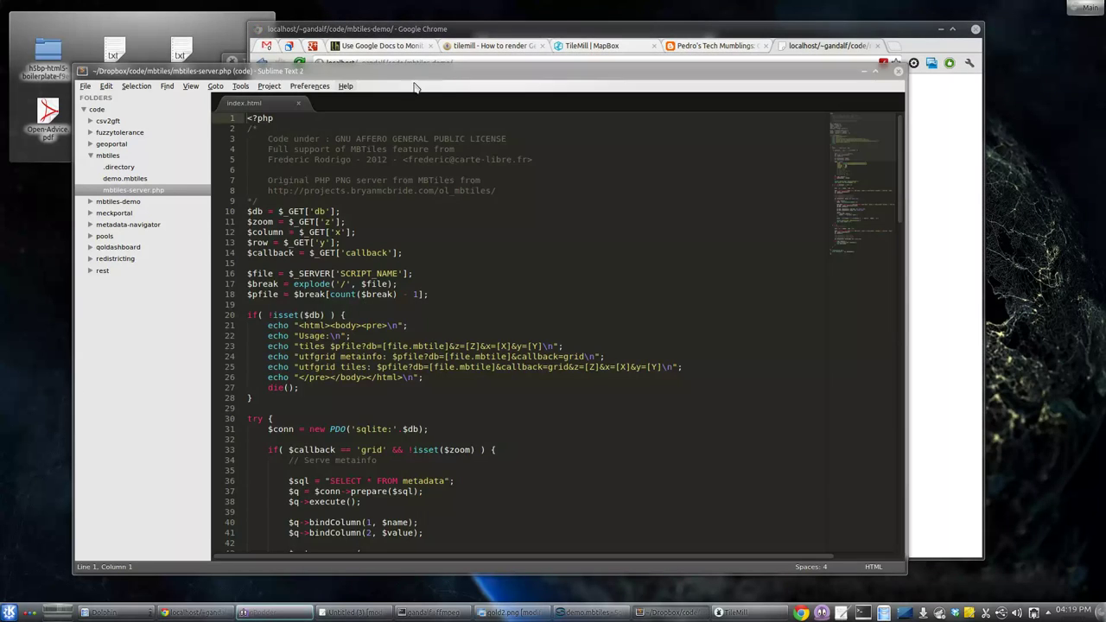
pyautogui.moveTo(409, 76)
pyautogui.mouseDown()
pyautogui.moveTo(544, 47)
pyautogui.moveTo(489, 50)
pyautogui.moveTo(407, 82)
pyautogui.mouseUp()
pyautogui.hotkey('alt', 'Tab')
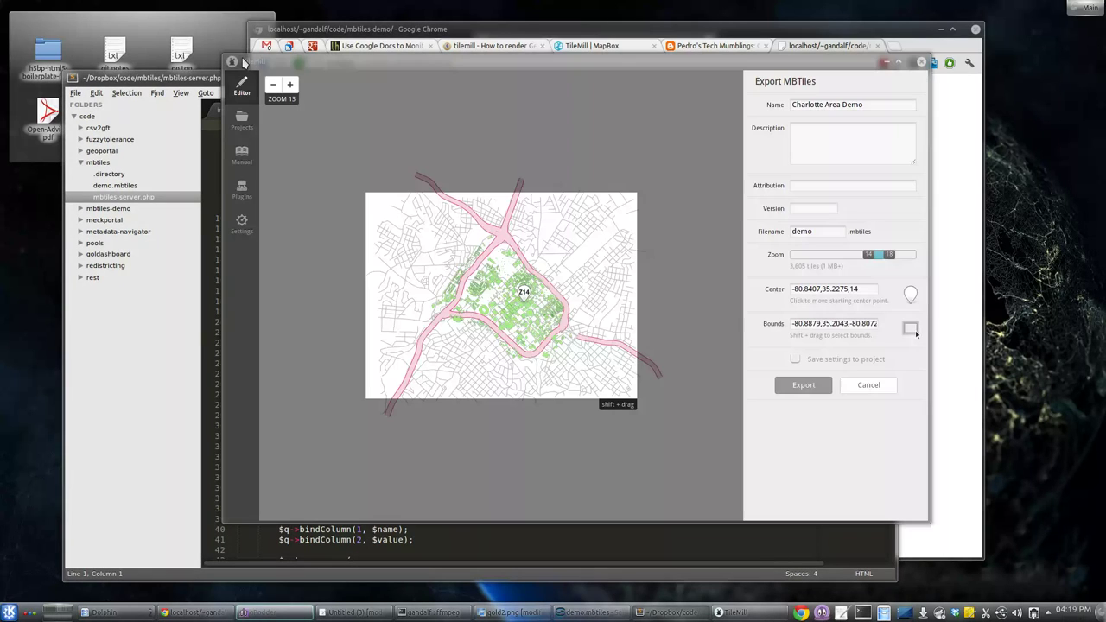